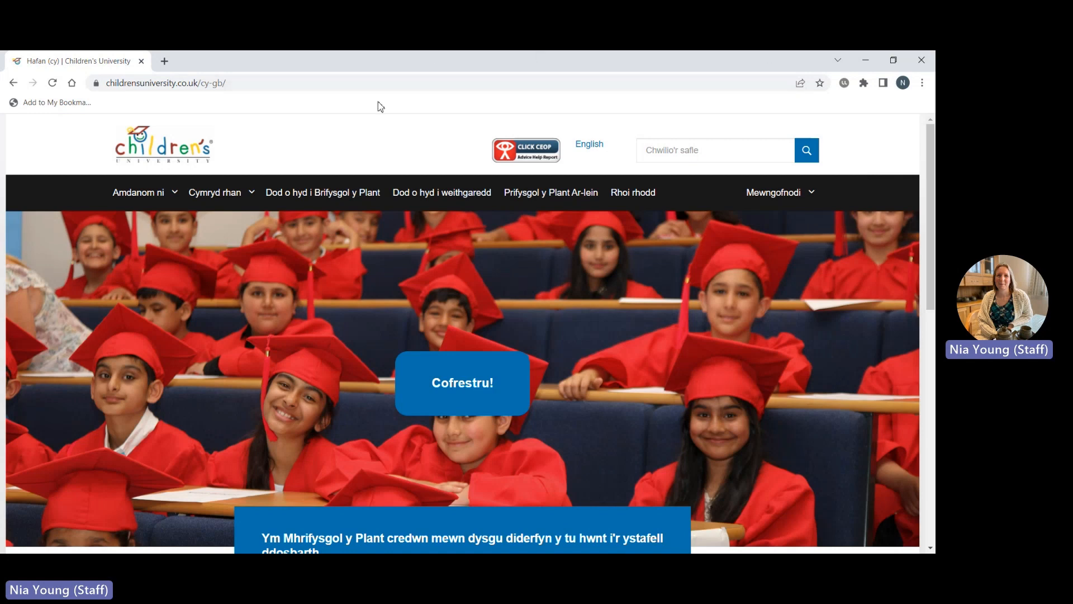
# Open the 'Cymryd rhan' page from the Welsh home page's top navigation.
pyautogui.click(239, 196)
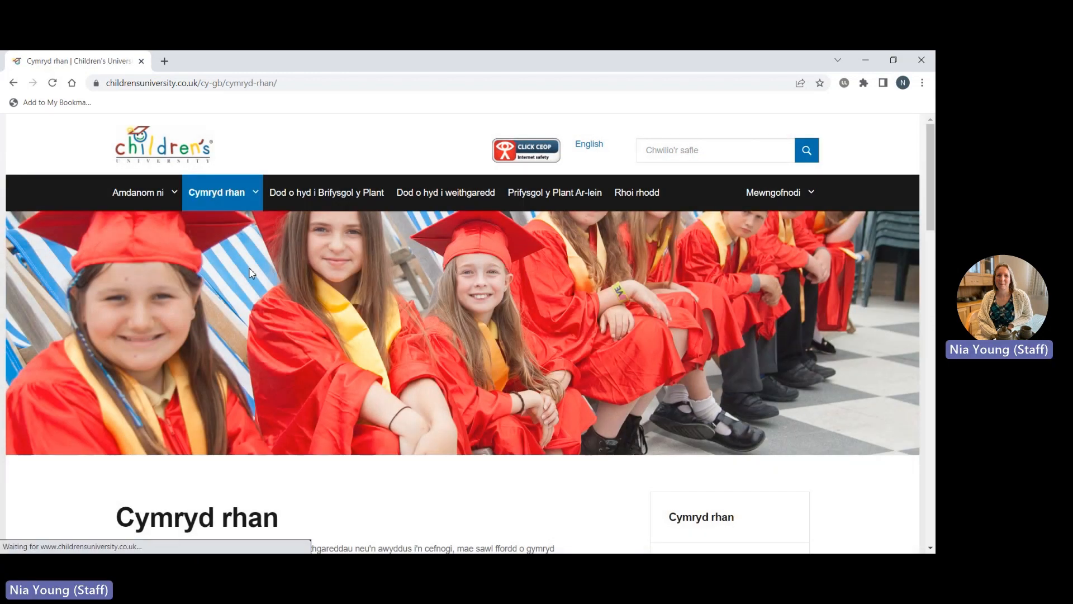
# Open the 'Darparwyr dysgu' learning-provider page and start its eligibility questionnaire.
pyautogui.moveTo(221, 196)
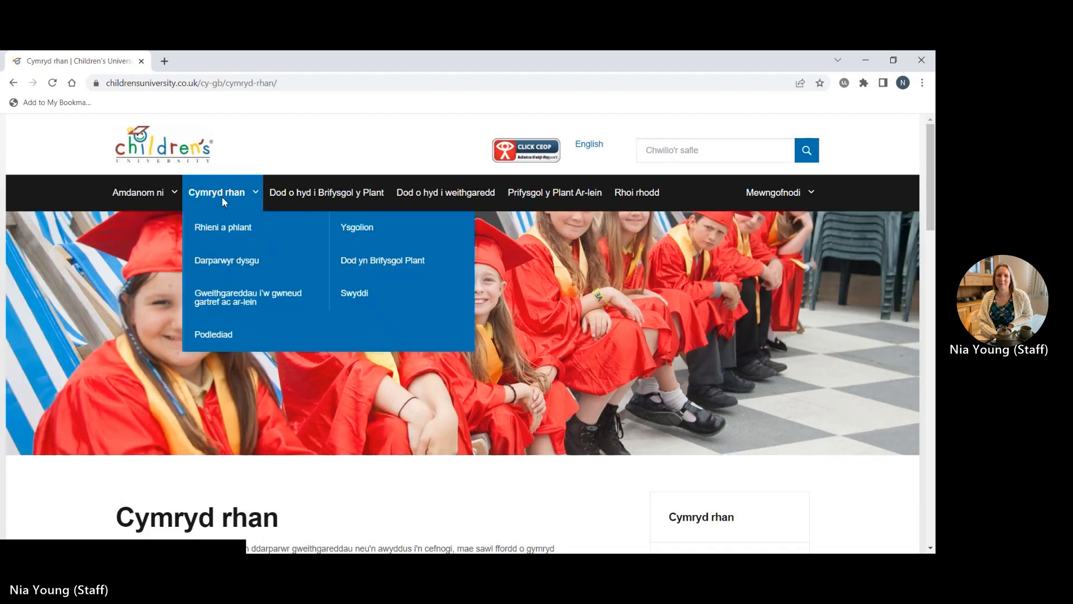
pyautogui.click(221, 260)
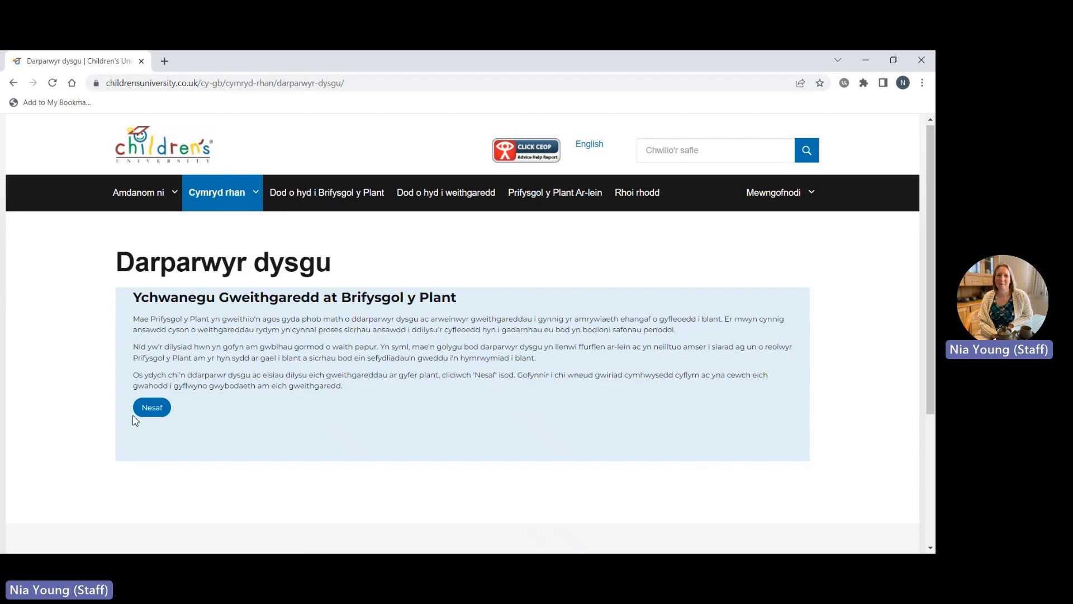
pyautogui.click(150, 411)
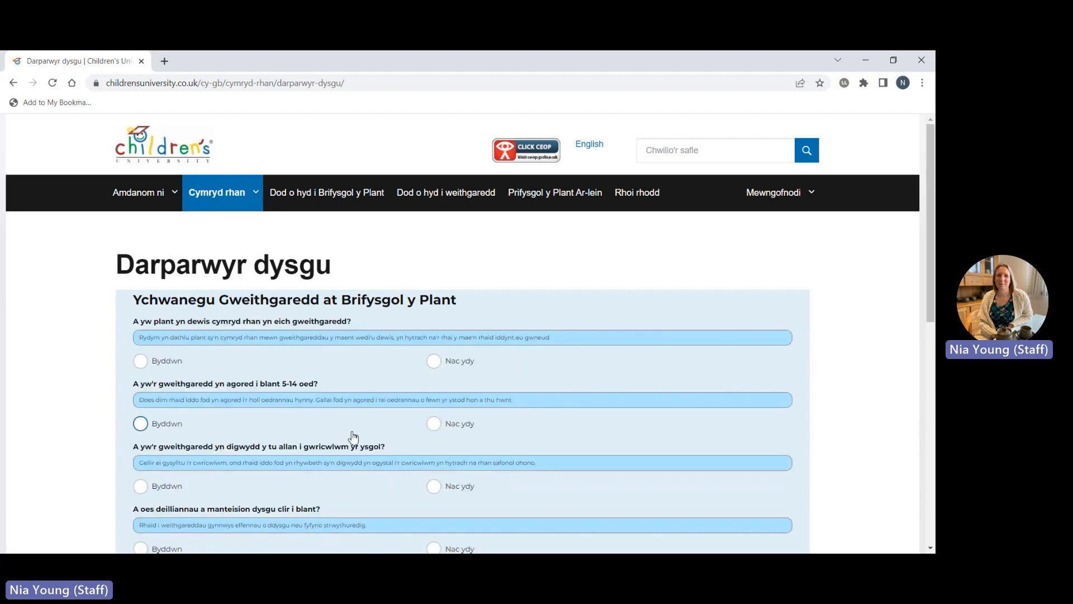
# Answer 'Byddwn' to all six eligibility questions, including the partnership terms, and submit them.
pyautogui.scroll(-1, 353, 437)
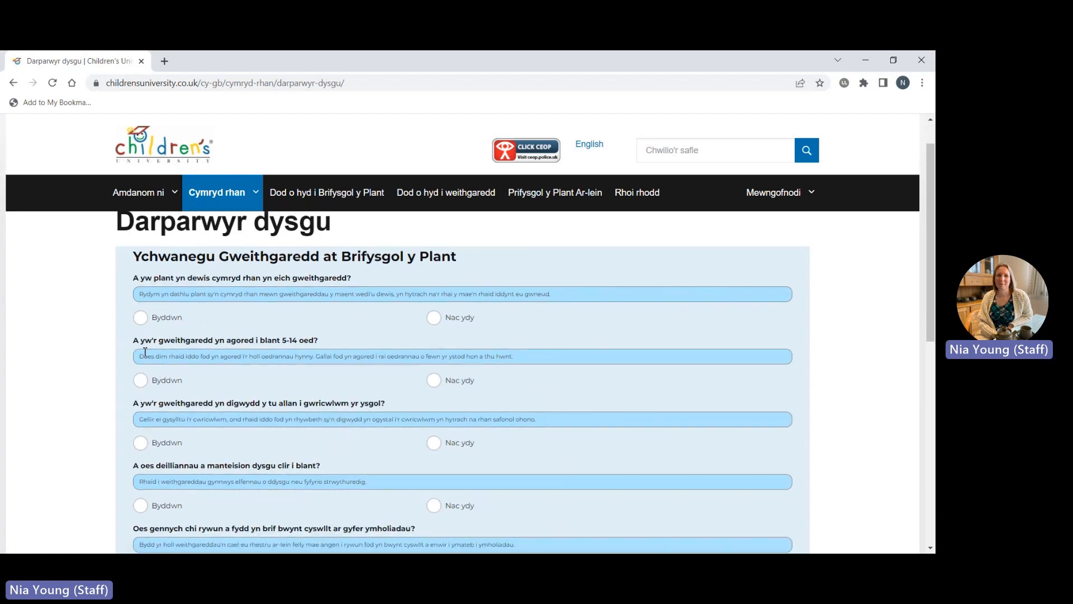
pyautogui.click(140, 317)
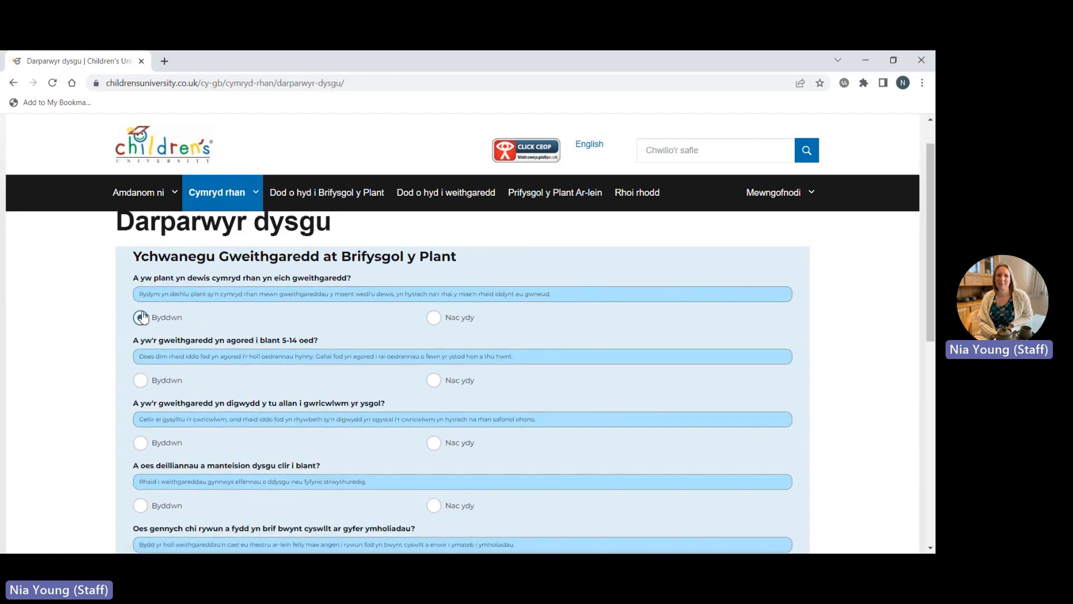
pyautogui.click(140, 380)
pyautogui.click(140, 443)
pyautogui.scroll(-1, 141, 447)
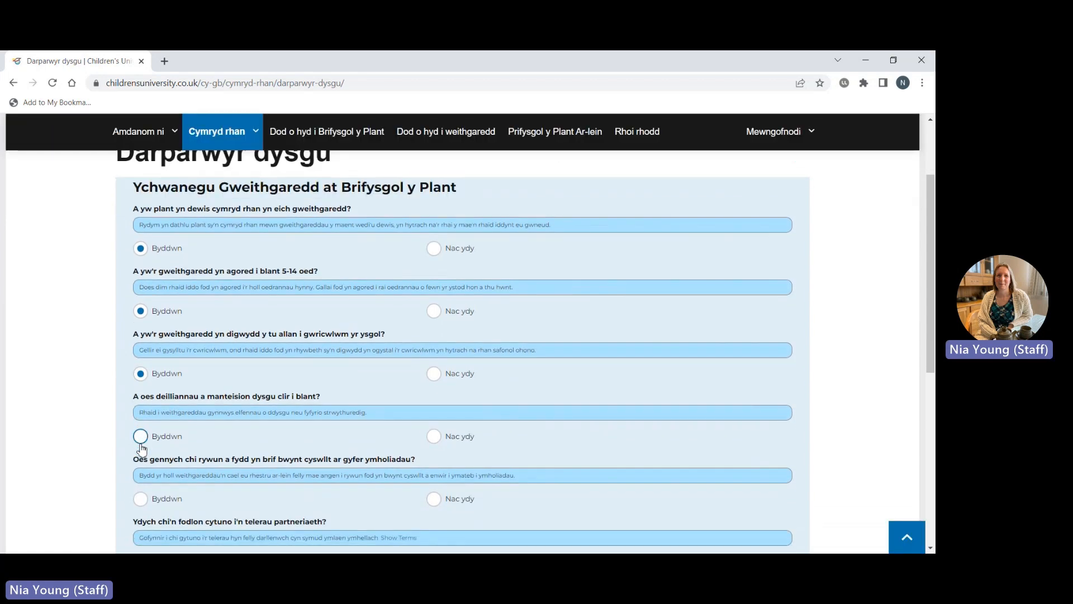
pyautogui.scroll(-1, 141, 447)
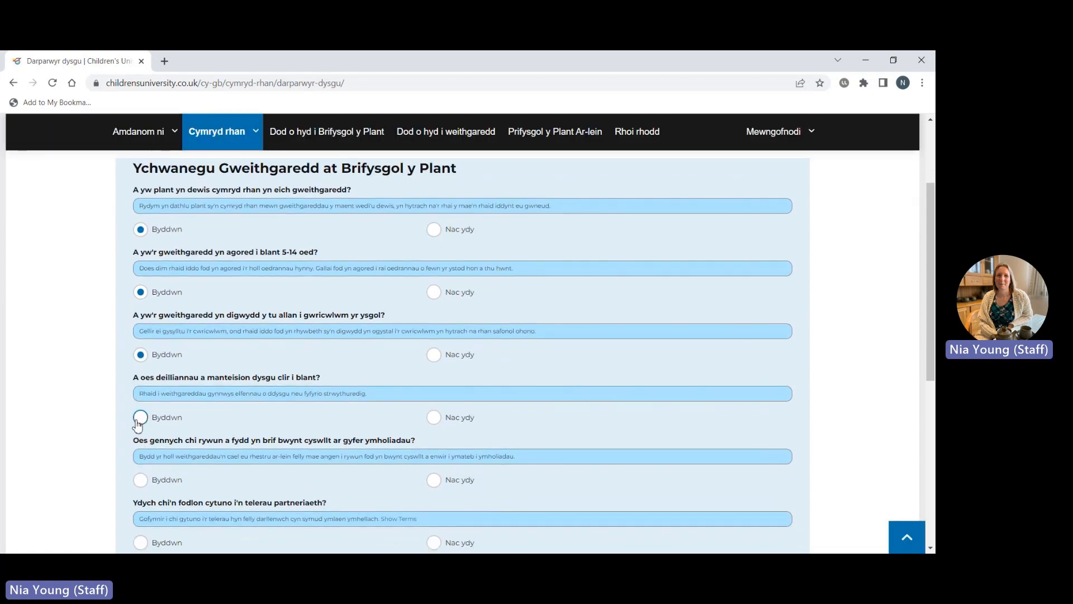
pyautogui.click(139, 419)
pyautogui.click(140, 480)
pyautogui.scroll(-1, 142, 473)
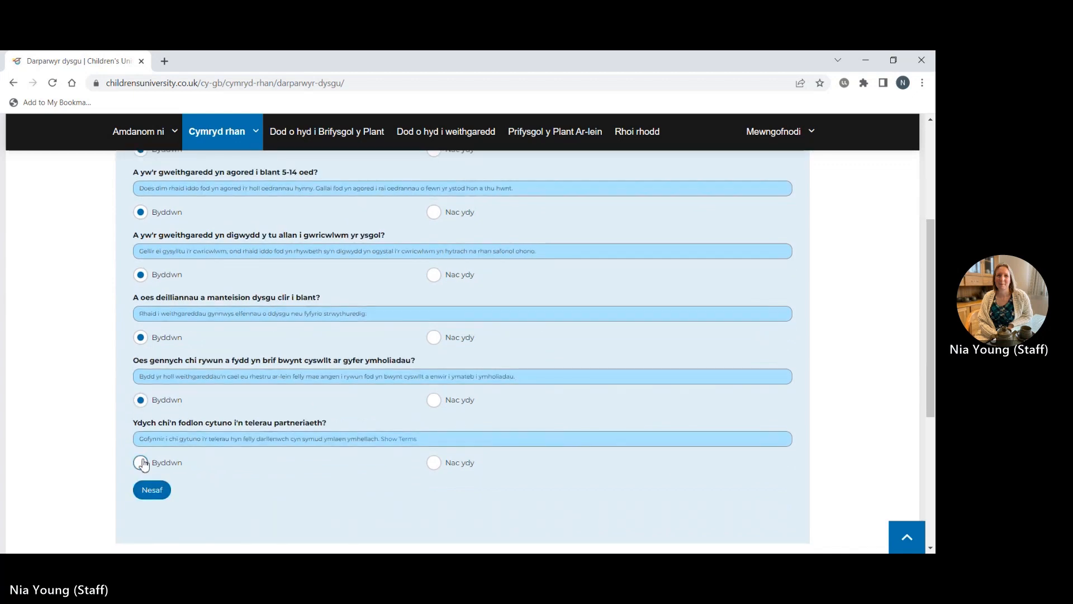
pyautogui.click(141, 463)
pyautogui.click(151, 490)
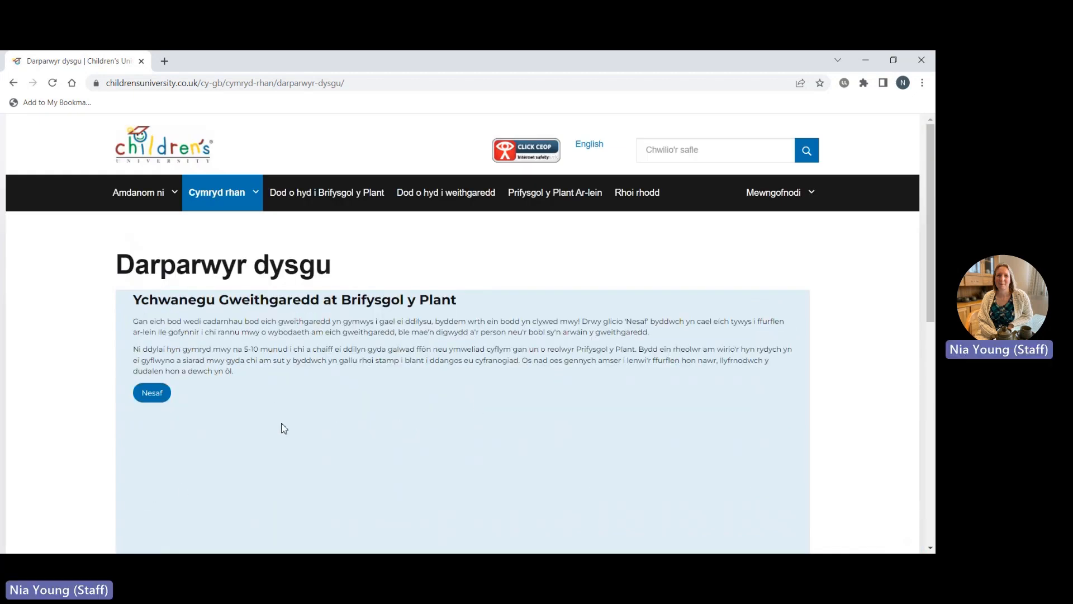
# Continue past the introduction to the question about who the activity is for.
pyautogui.click(152, 393)
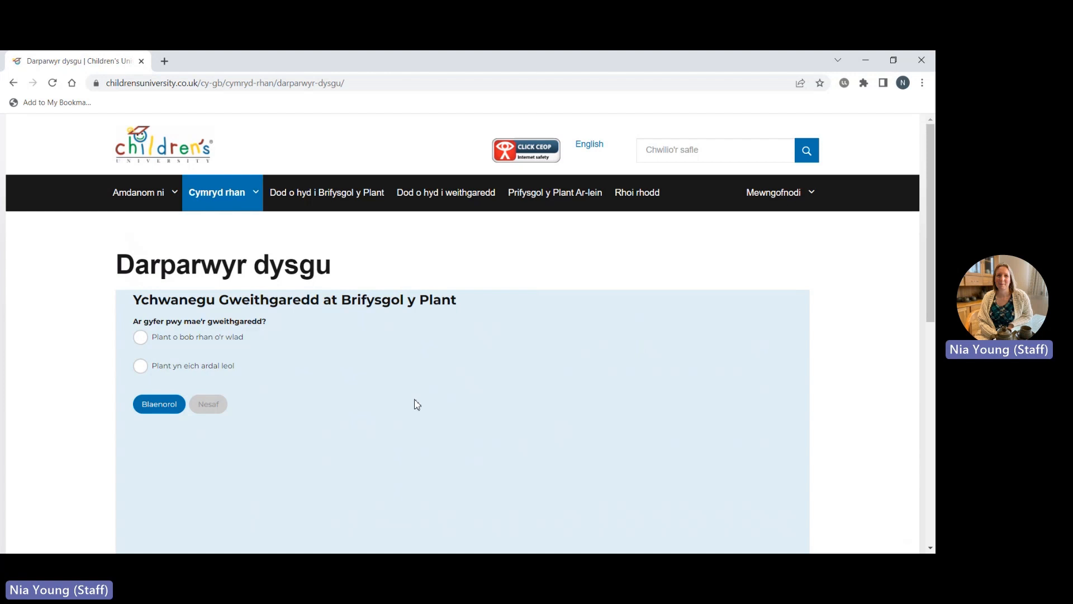
# Set the audience to 'Plant yn eich ardal leol' to reveal the area search fields.
pyautogui.click(146, 339)
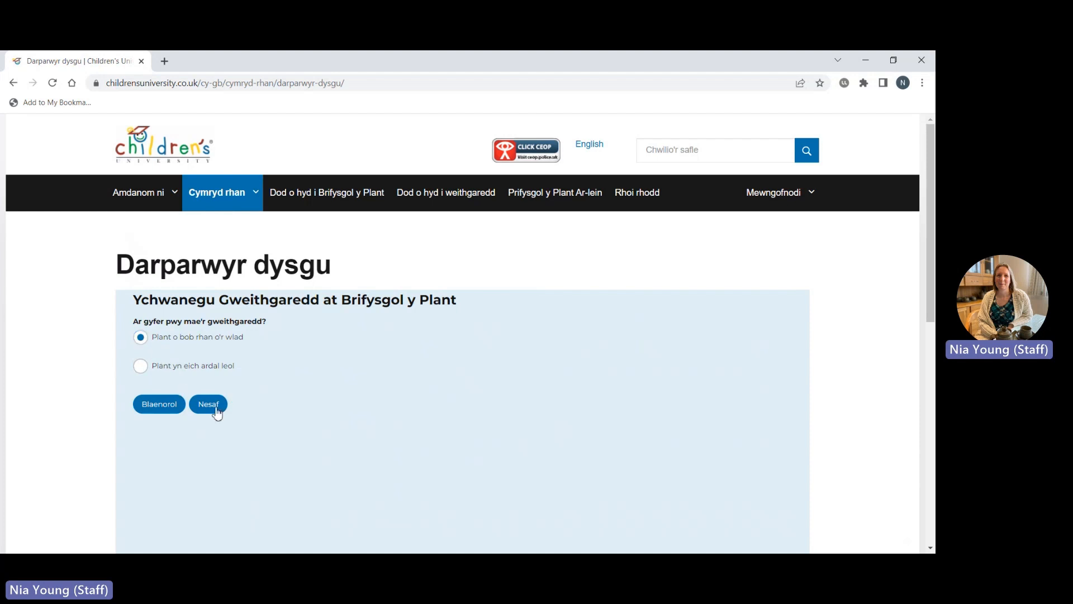
pyautogui.click(140, 367)
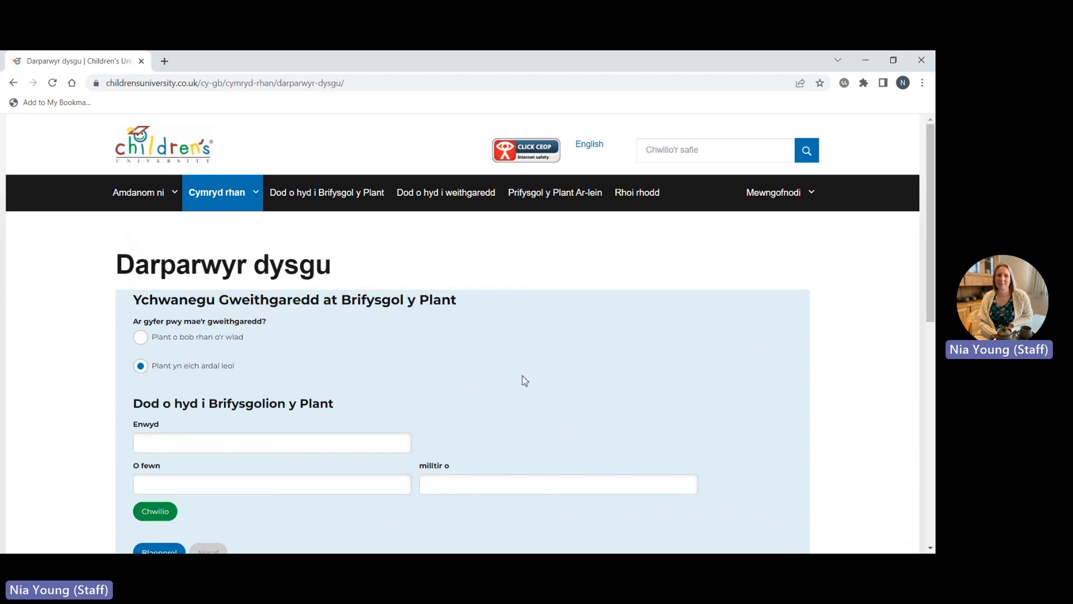
pyautogui.scroll(-3, 617, 402)
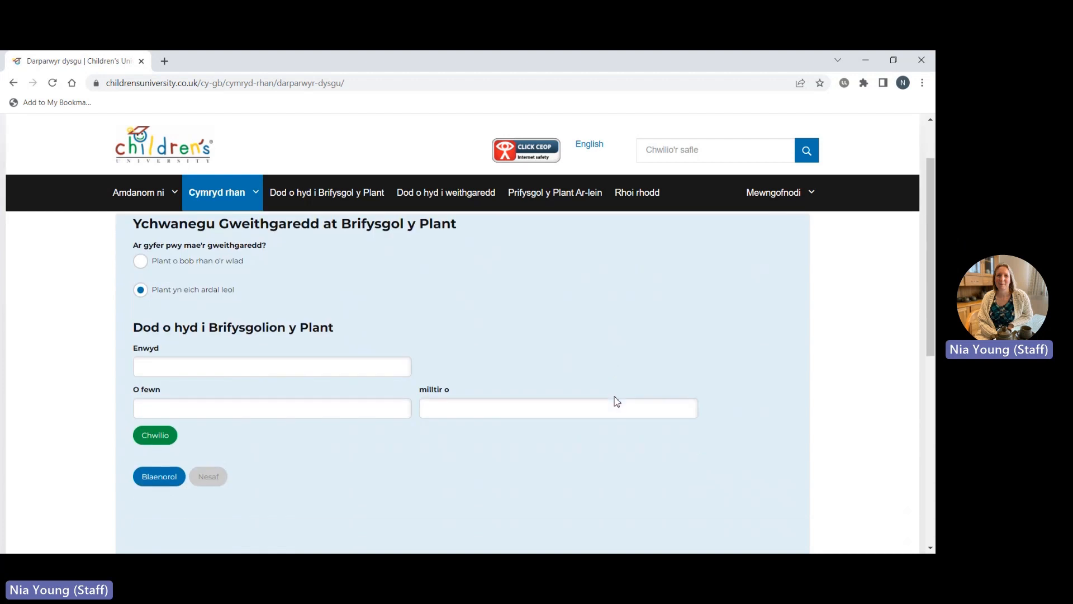
pyautogui.scroll(-1, 617, 401)
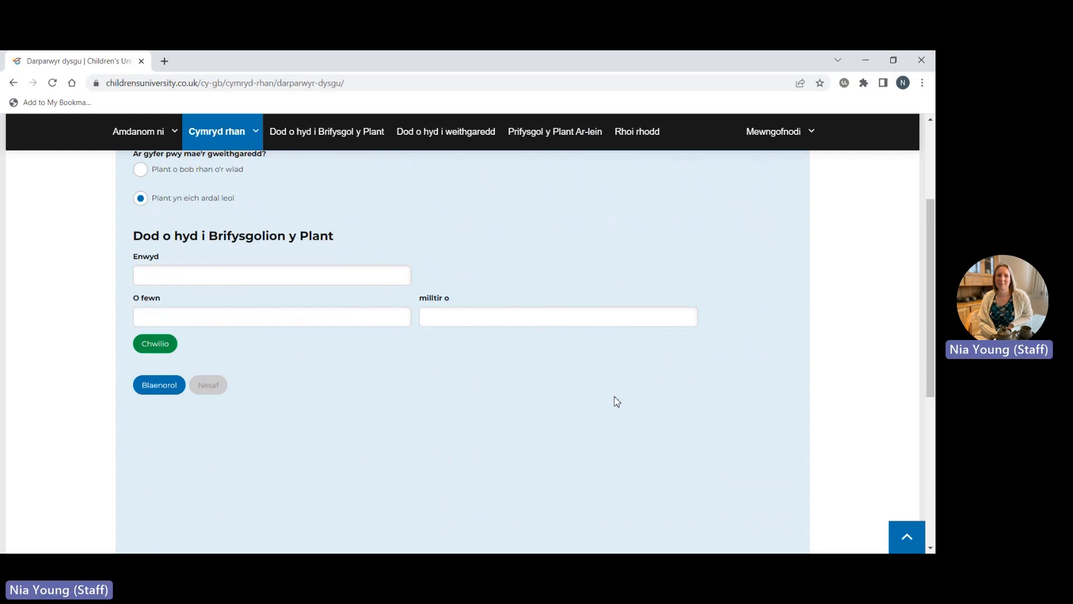
# Search for Gwynedd, pick Anglesey and Gwynedd as the local area, and continue.
pyautogui.click(326, 277)
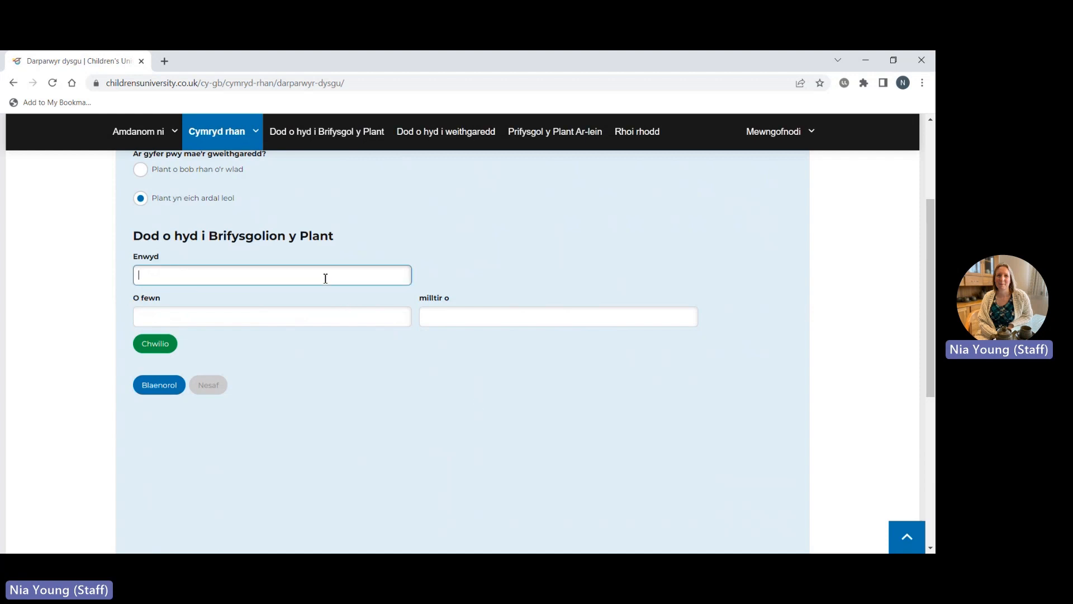
pyautogui.write('cwynedd')
pyautogui.click(161, 351)
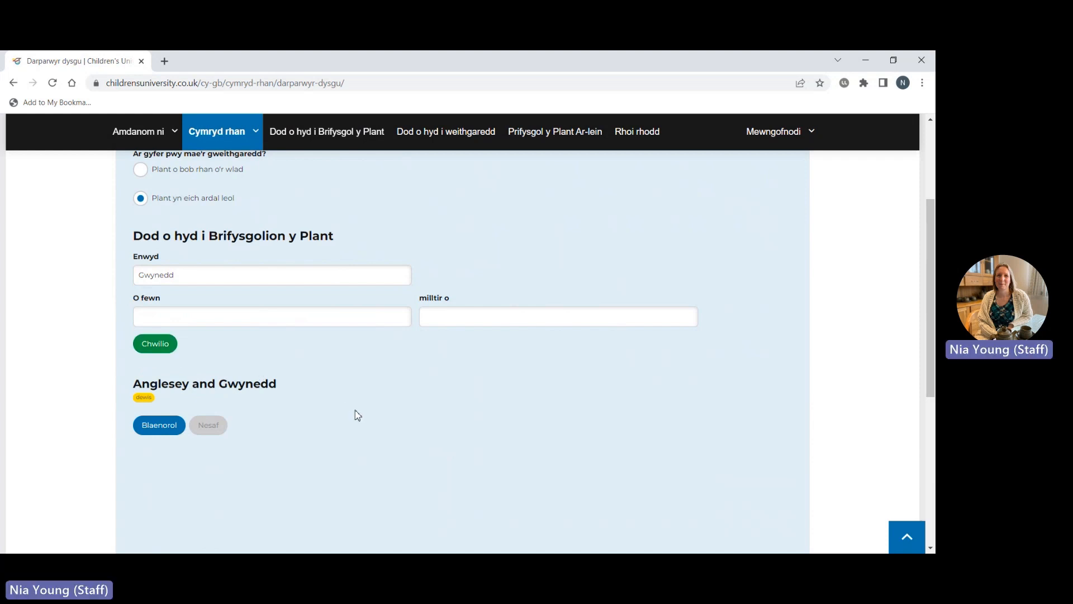
pyautogui.click(142, 399)
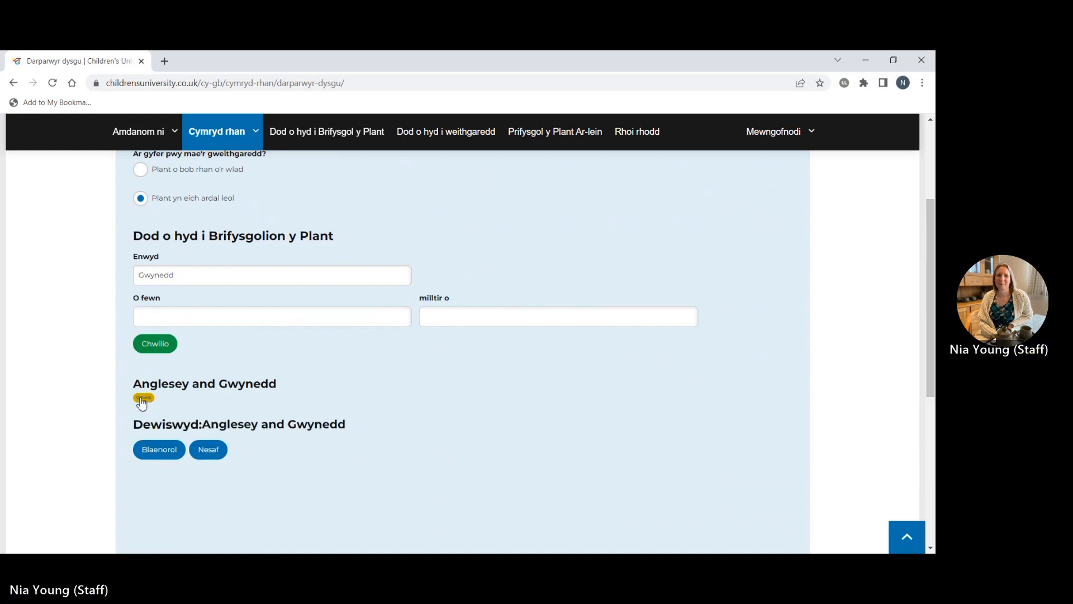
pyautogui.click(209, 450)
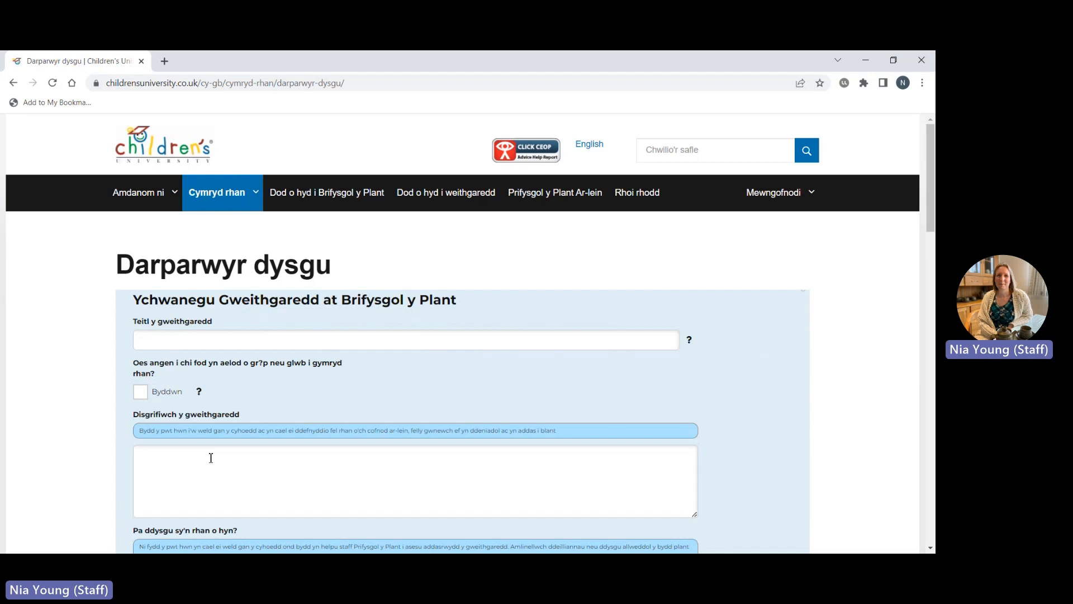
# Title the activity 'Sesiynau Lightsabre Bobl Ifanc - Clwb LightSabres Gwynedd a Sir Fon' and tick 'Byddwn' for membership.
pyautogui.click(216, 336)
pyautogui.write('Sesiy')
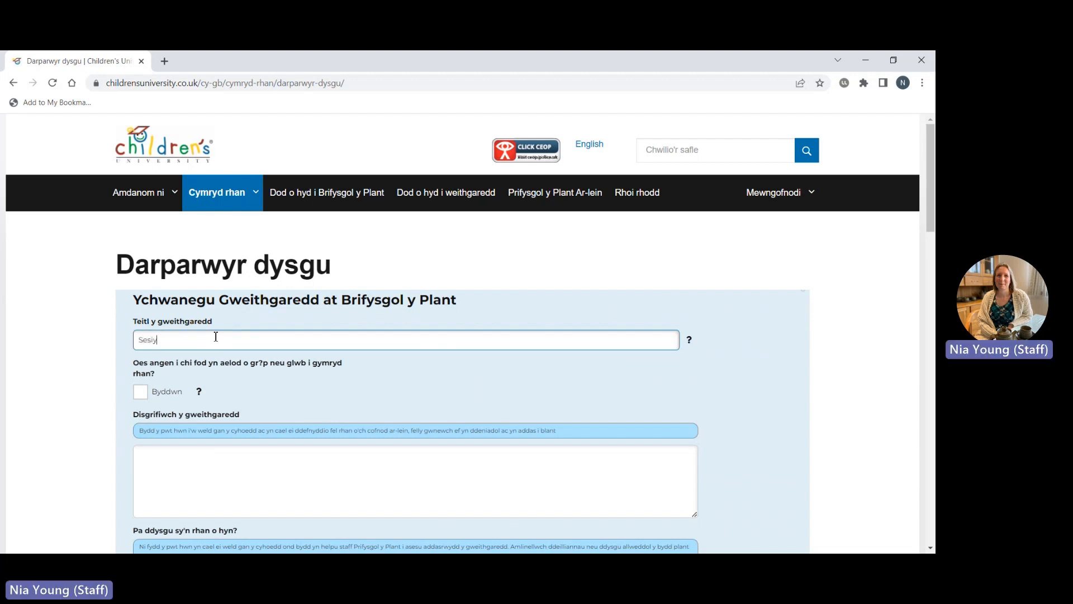
pyautogui.write('nau Lightsabre i')
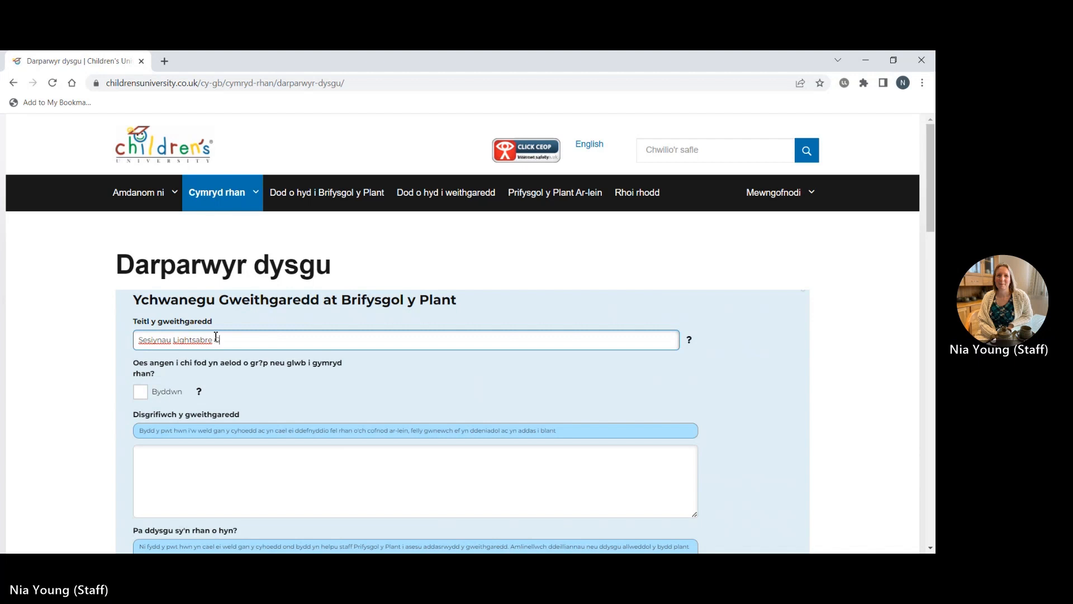
pyautogui.write('Bobl If')
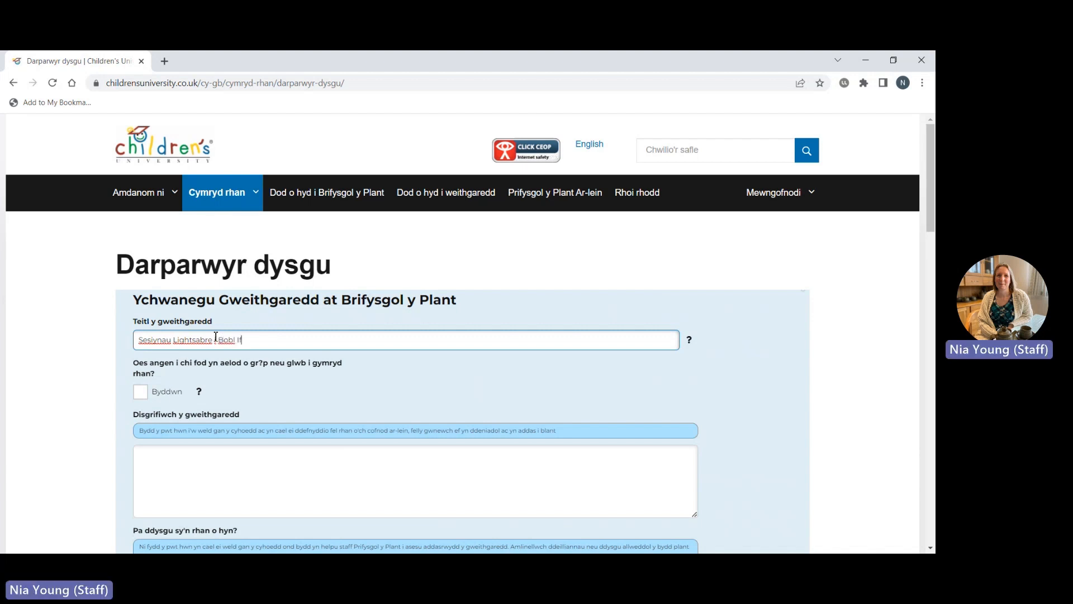
pyautogui.write('anc -')
pyautogui.write('Clwb LightSabres Gw')
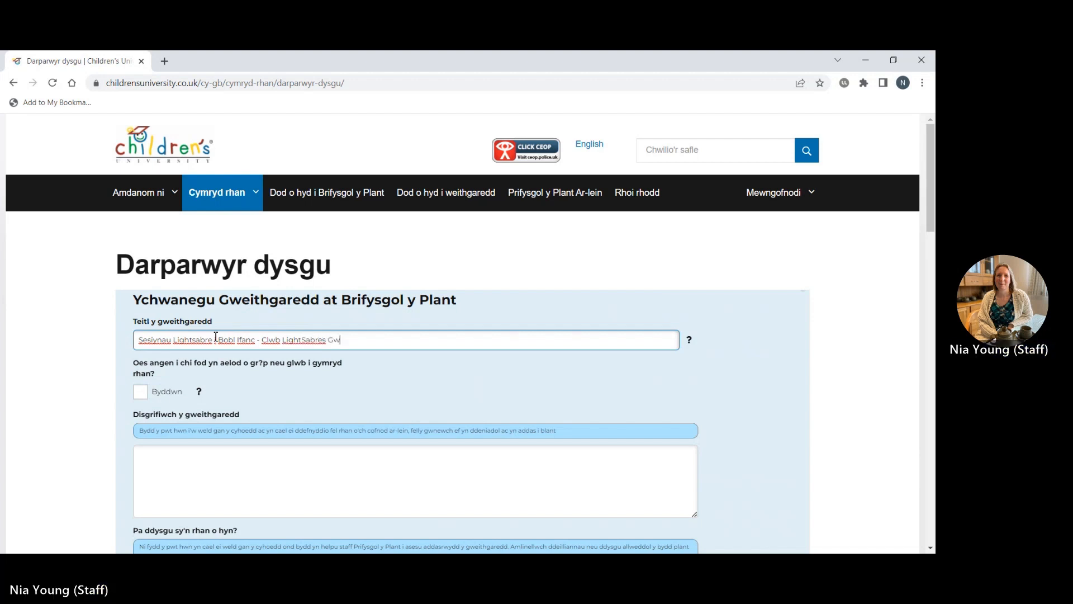
pyautogui.write('ynedd')
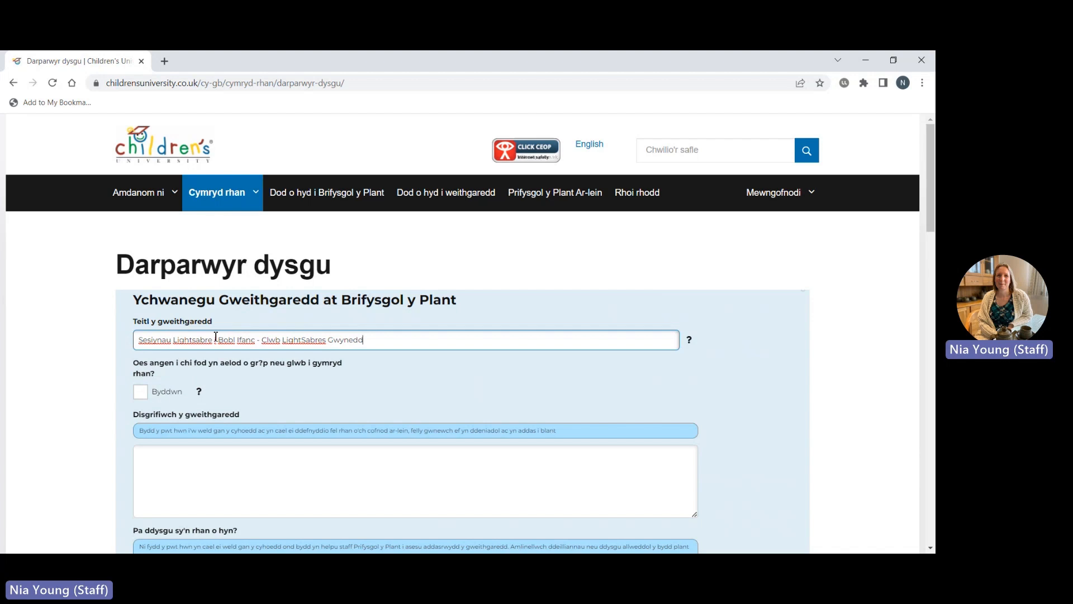
pyautogui.write('a Sir Fon')
pyautogui.click(142, 394)
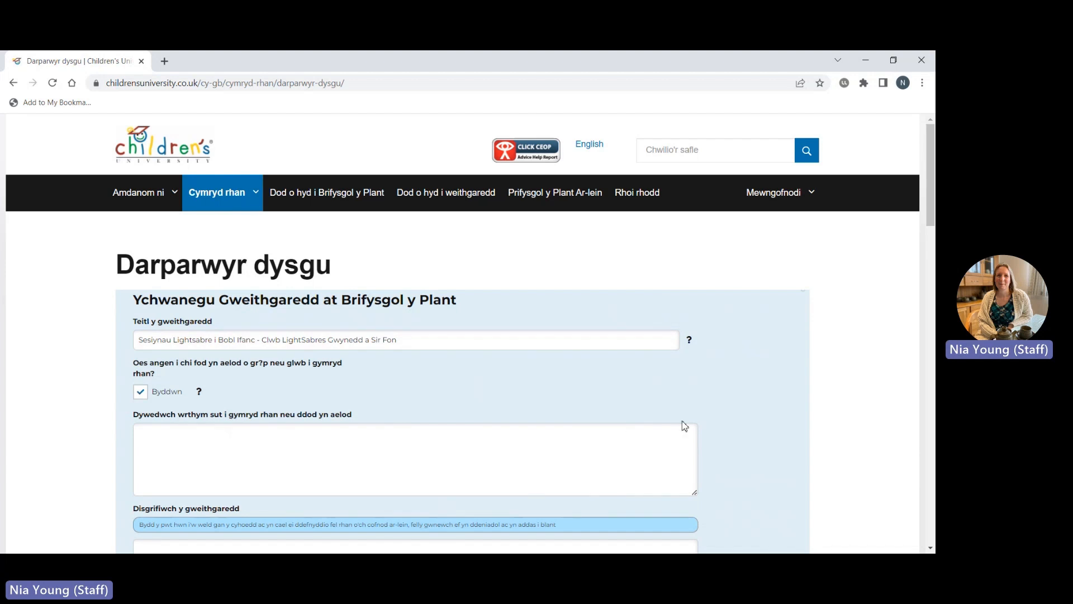
# Paste the joining instructions: register on the club website or via WhatsApp, ages 5-16.
pyautogui.scroll(-1, 804, 442)
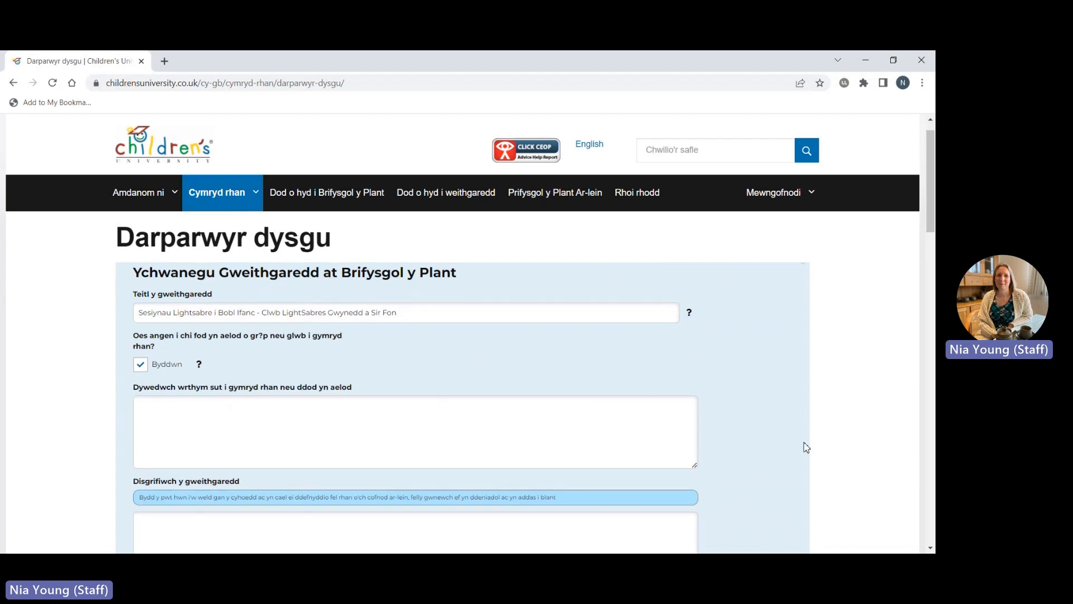
pyautogui.scroll(-1, 806, 448)
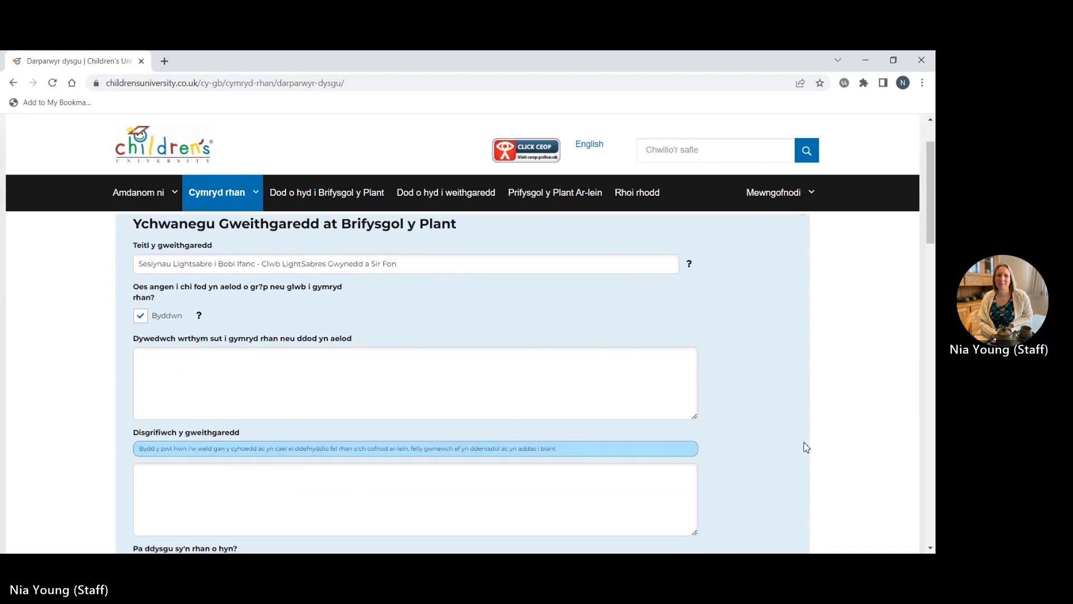
pyautogui.click(285, 366)
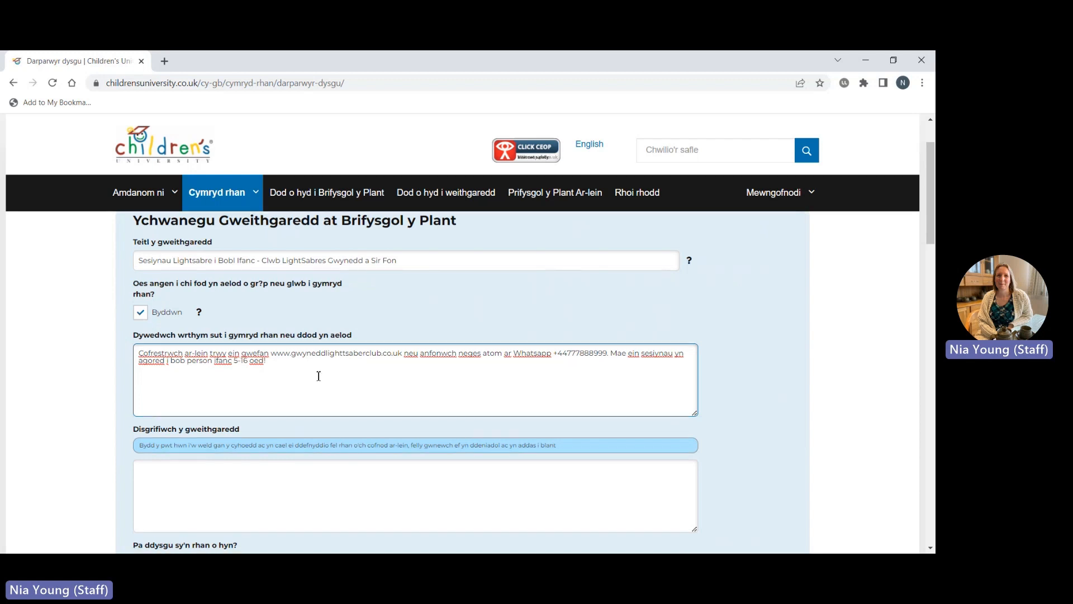
pyautogui.scroll(-1, 318, 376)
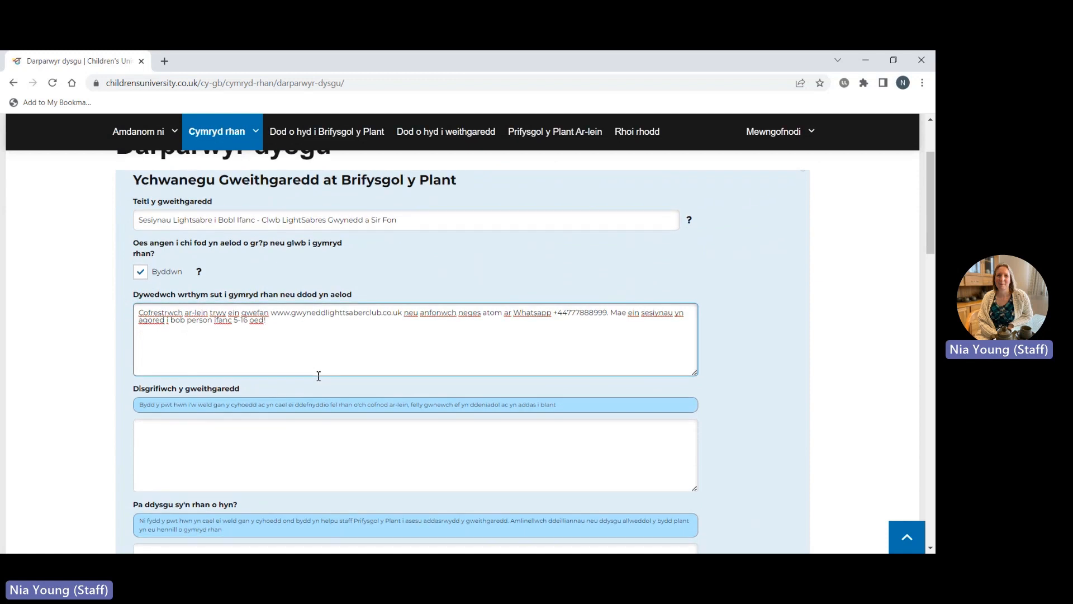
pyautogui.scroll(-1, 318, 375)
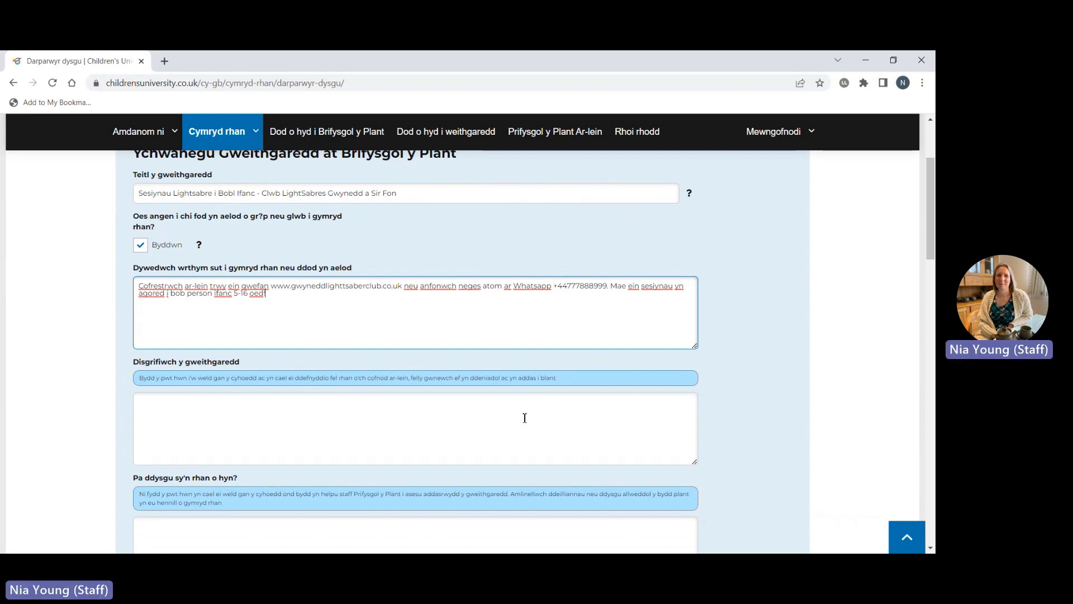
pyautogui.scroll(-1, 525, 417)
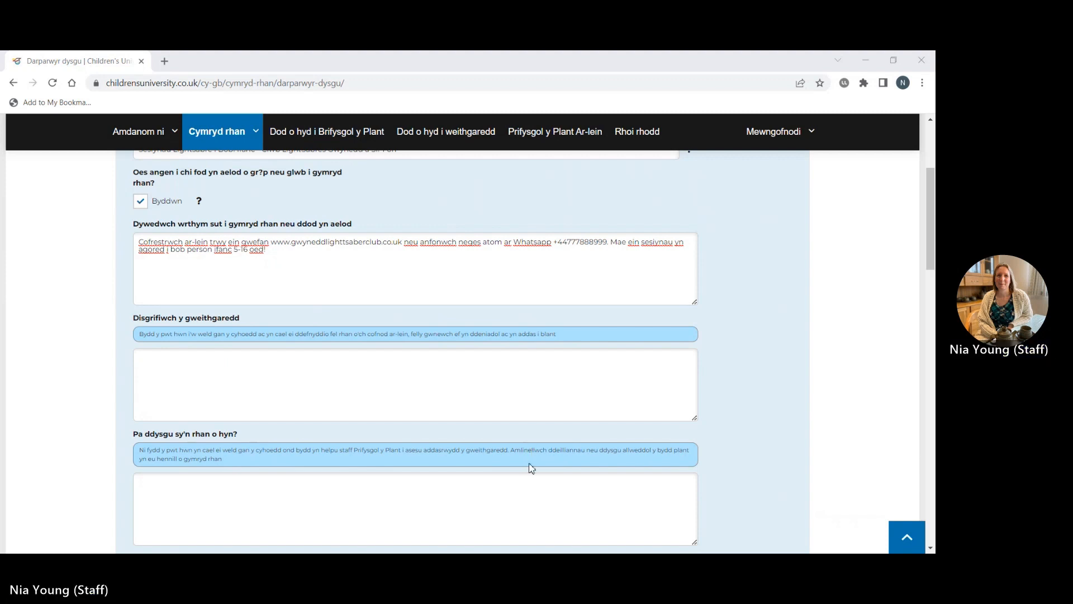
pyautogui.click(318, 401)
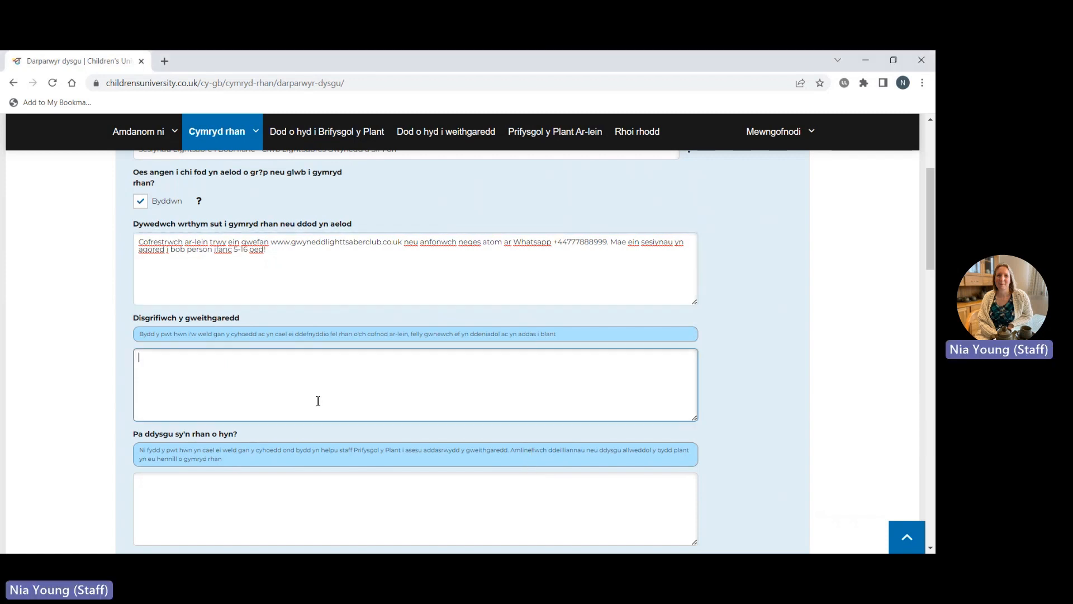
# Paste the Welsh description of the lightsaber sessions, venue, times and contacts, then review it.
pyautogui.hotkey('ctrl', 'v')
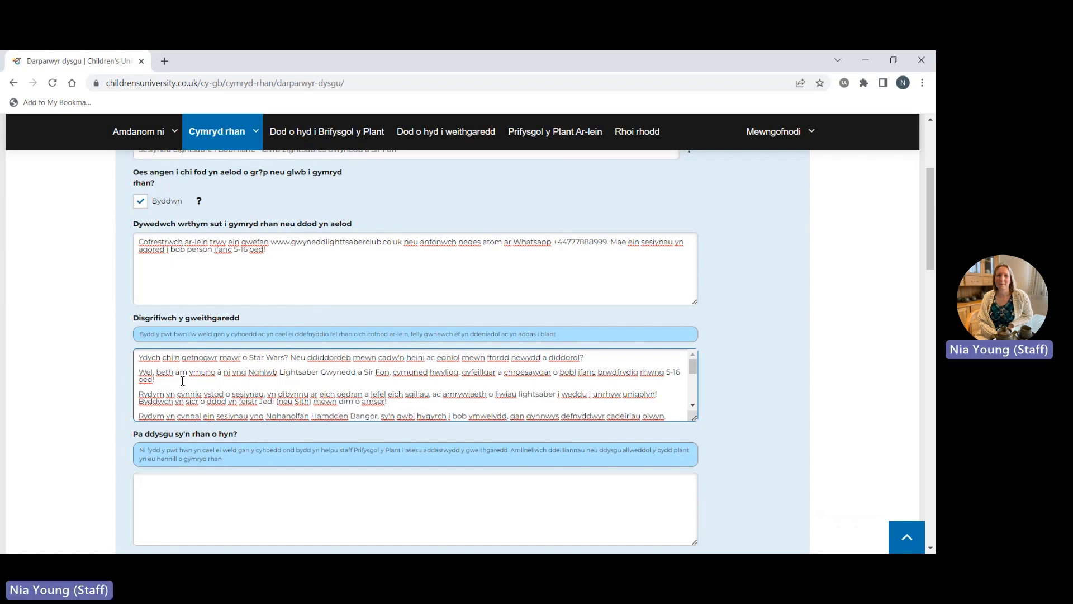
pyautogui.scroll(1, 302, 395)
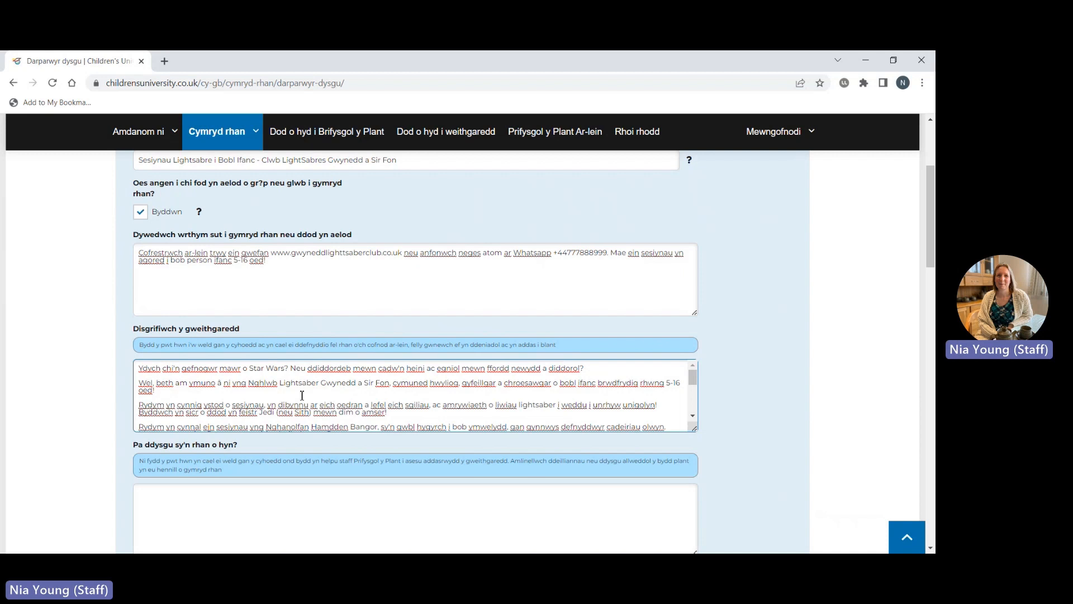
pyautogui.scroll(-2, 302, 396)
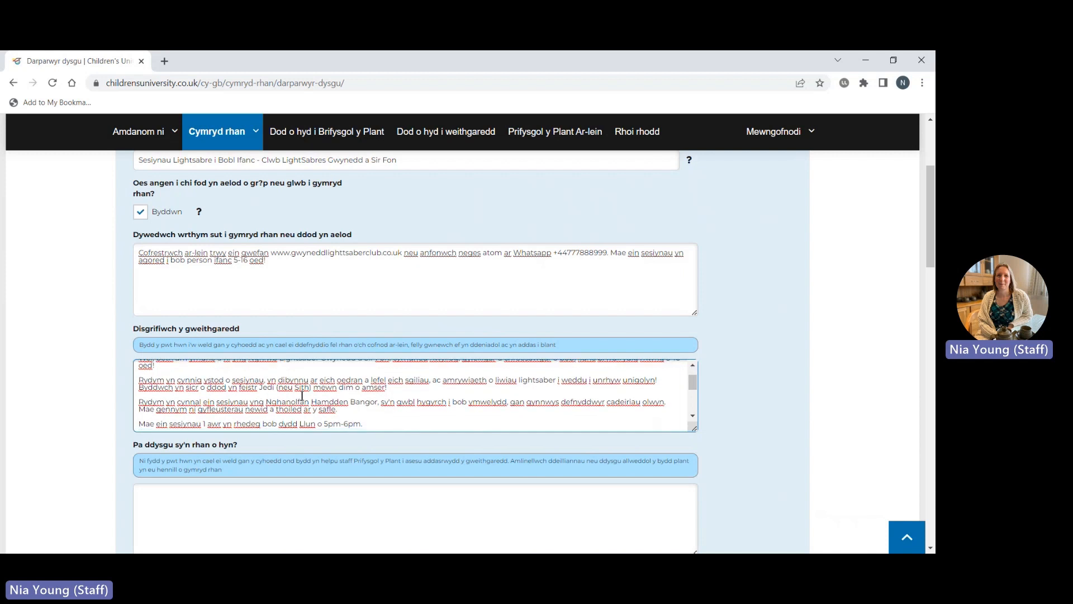
pyautogui.scroll(-1, 302, 395)
pyautogui.scroll(-2, 302, 395)
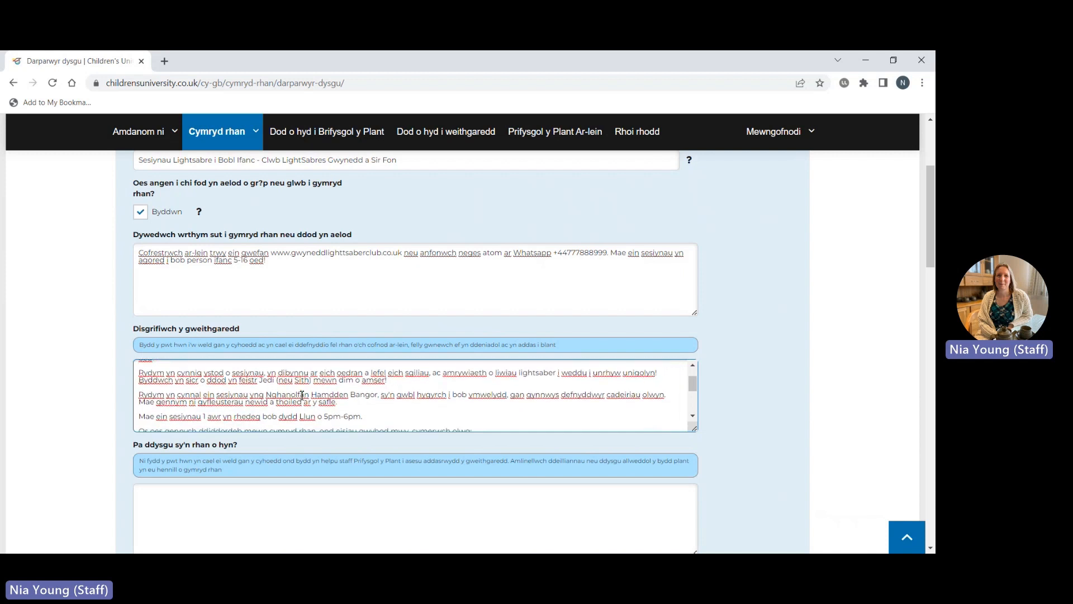
pyautogui.scroll(-1, 302, 396)
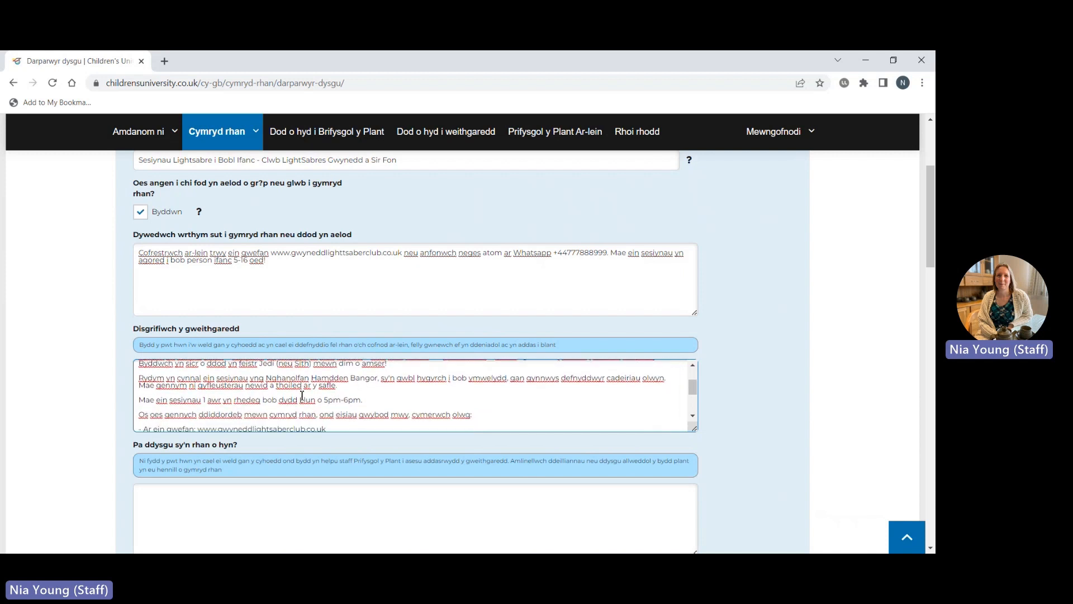
pyautogui.scroll(-2, 302, 395)
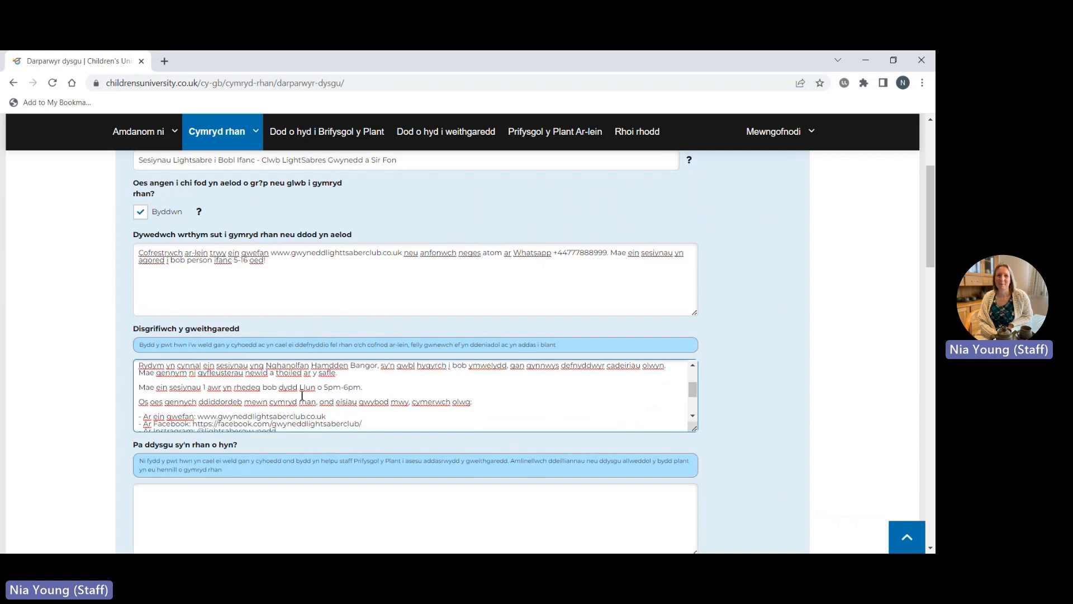
pyautogui.scroll(1, 302, 396)
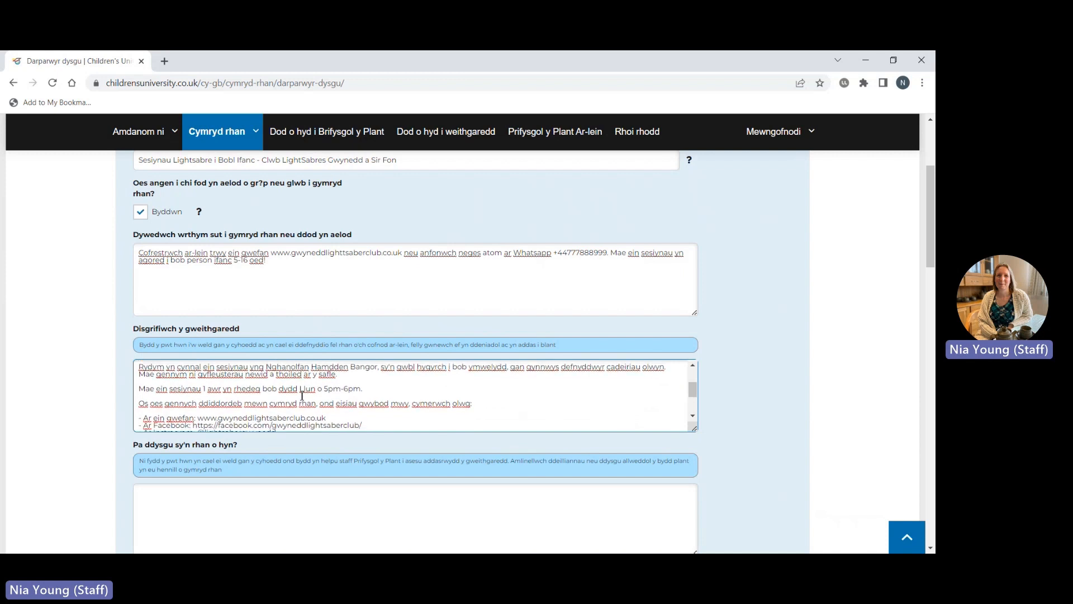
pyautogui.scroll(-2, 302, 396)
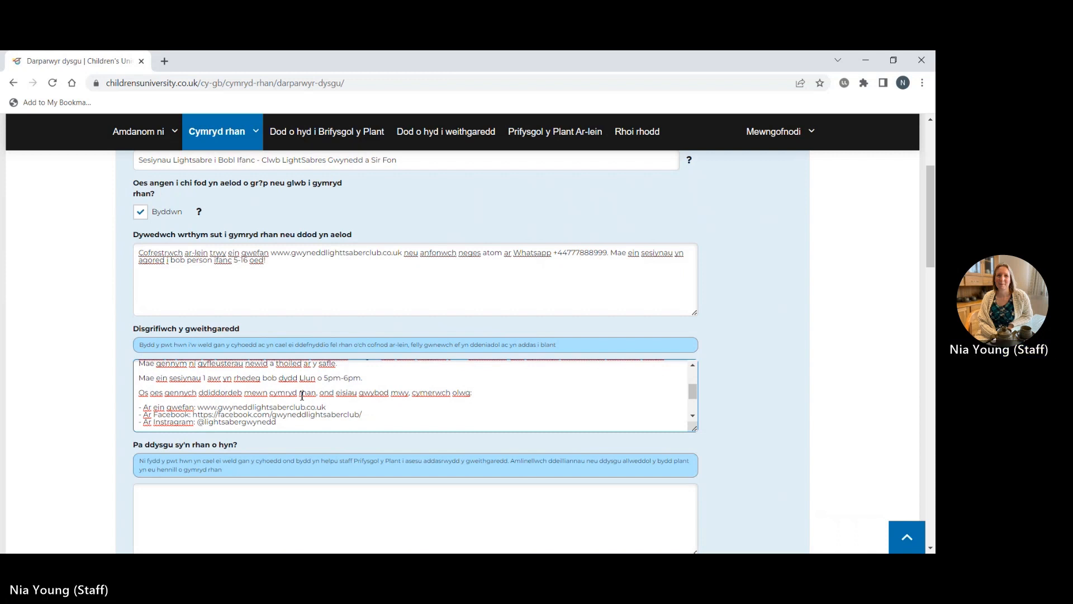
pyautogui.scroll(-1, 302, 396)
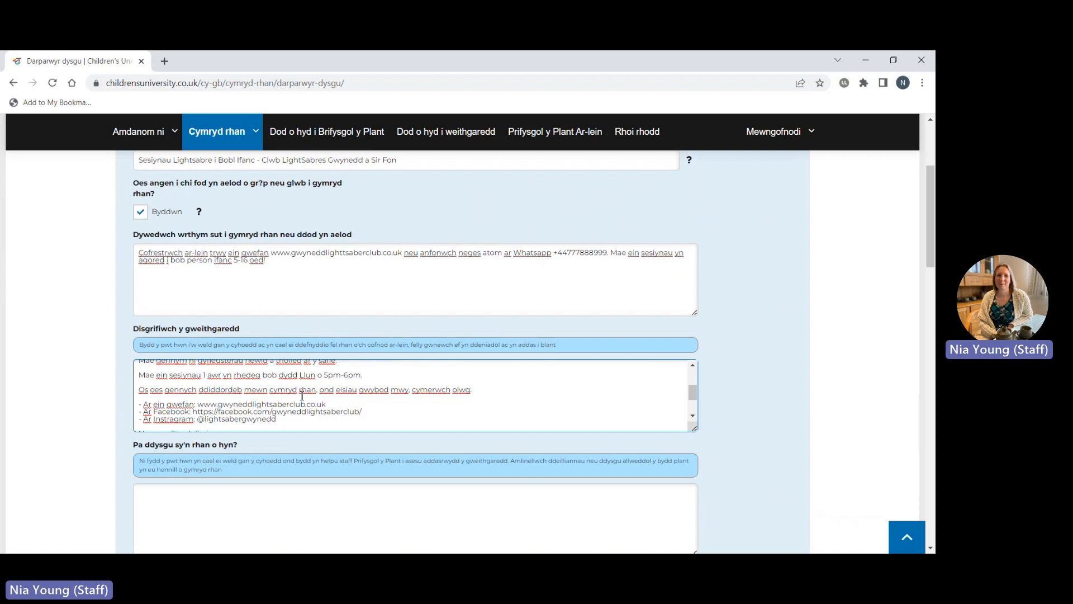
pyautogui.scroll(-1, 302, 396)
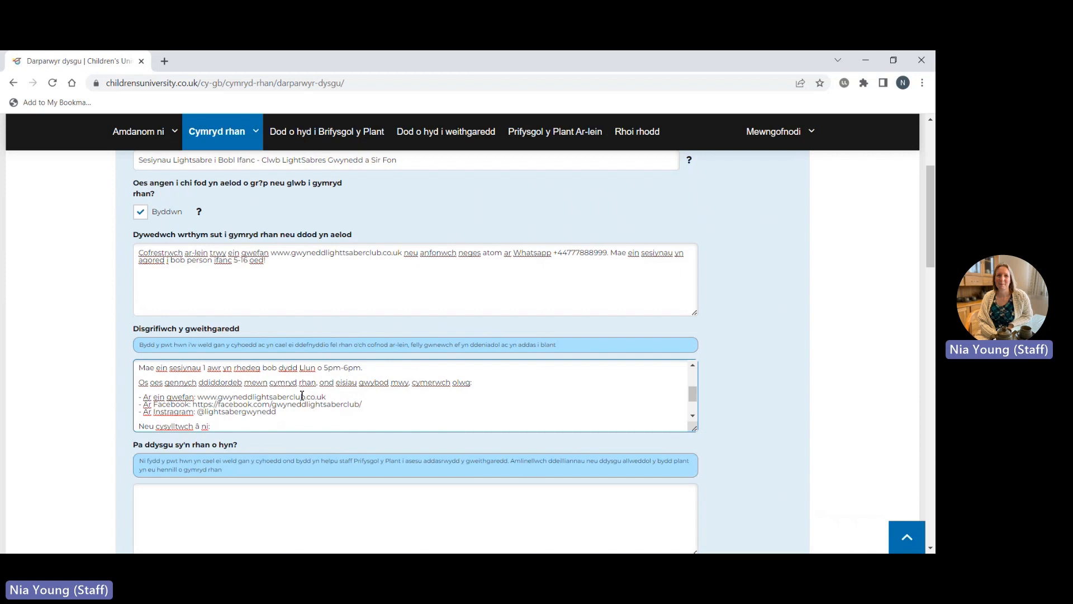
pyautogui.scroll(-3, 302, 396)
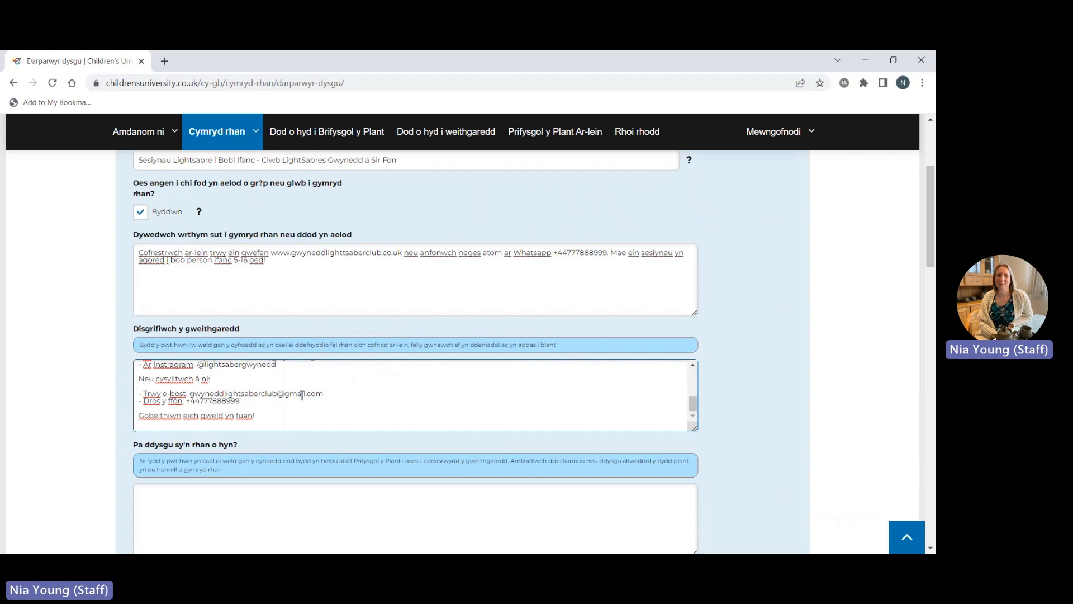
pyautogui.scroll(-1, 302, 396)
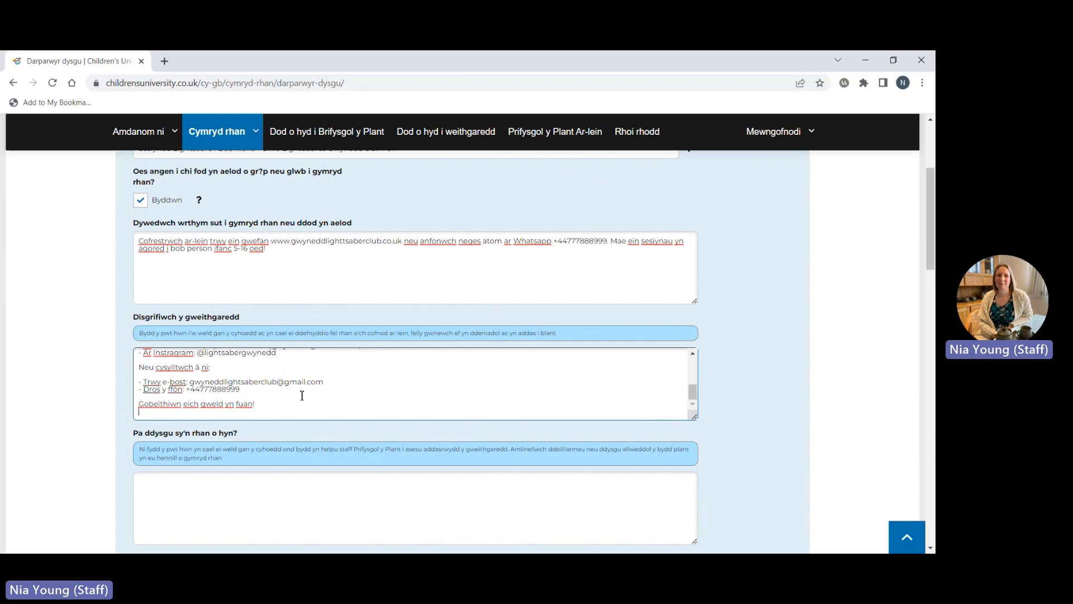
pyautogui.scroll(-4, 302, 395)
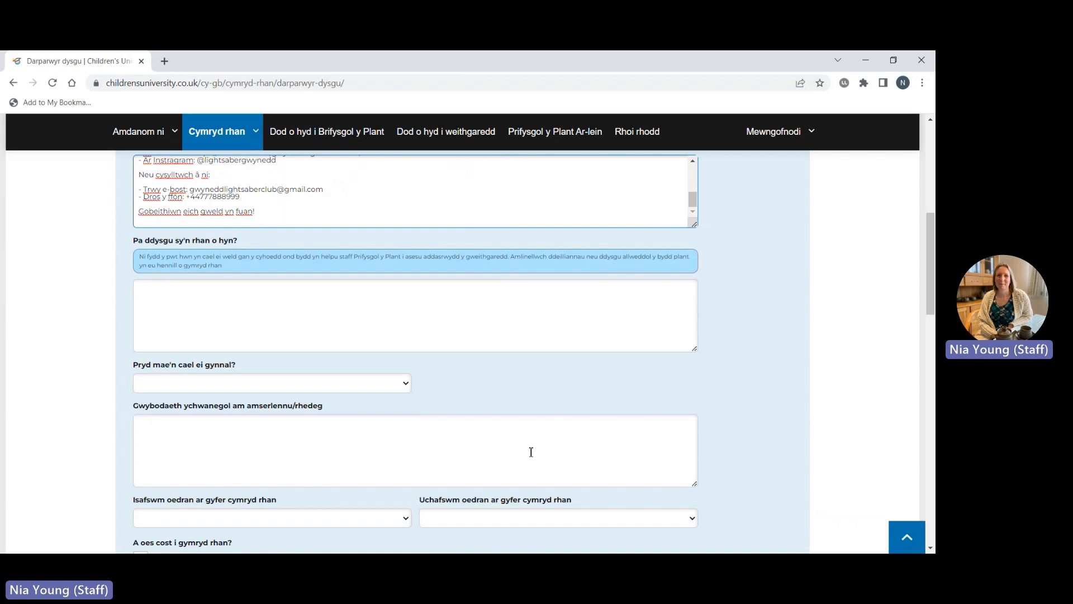
# Copy the list from Word into the learning field: Iechyd a Lles, Ysbryd Cymunedol, Cyfathrebu, Gwaith tîm, Arweinyddiaeth.
pyautogui.hotkey('alt', 'Tab')
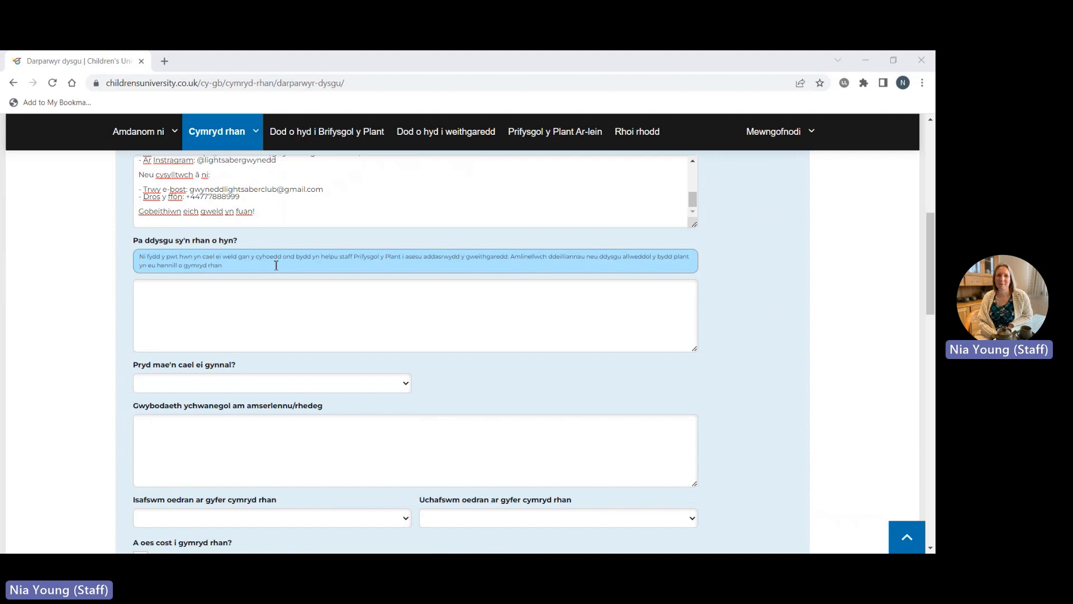
pyautogui.hotkey('alt', 'Tab')
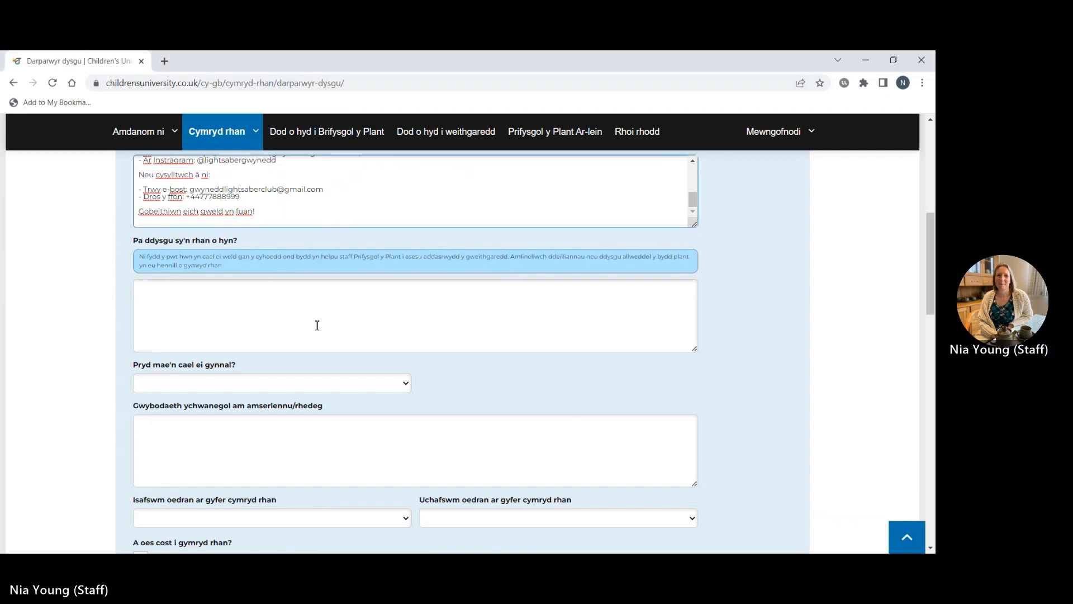
pyautogui.click(316, 326)
pyautogui.write('- Iechyd a Lles - Ysbryd Cymunedol - Cyfathrebu - Gwaith tîm - Arweinyddiaeth')
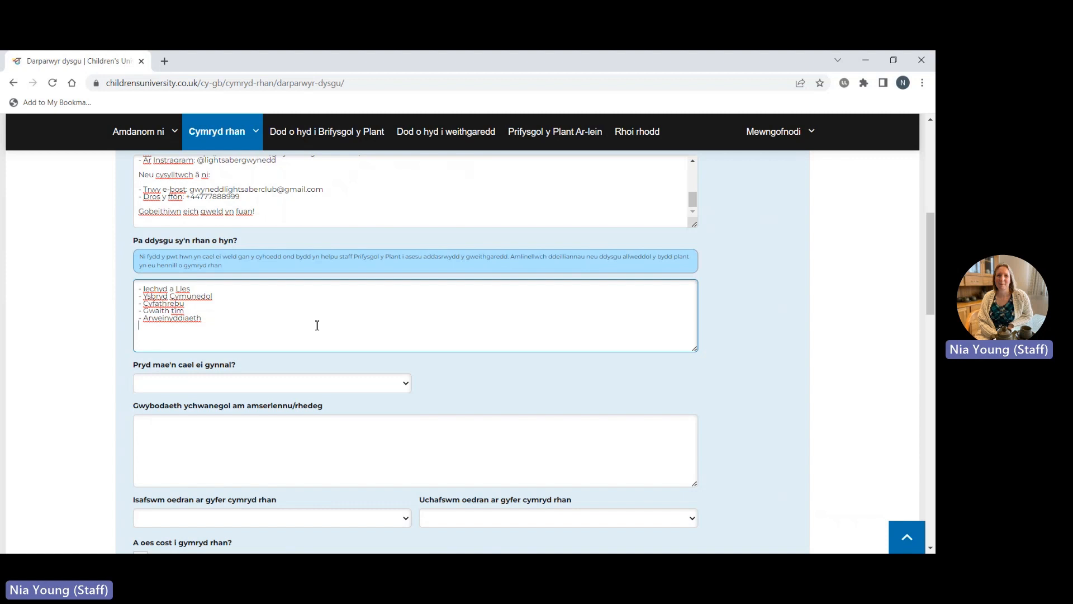
pyautogui.scroll(-1, 317, 325)
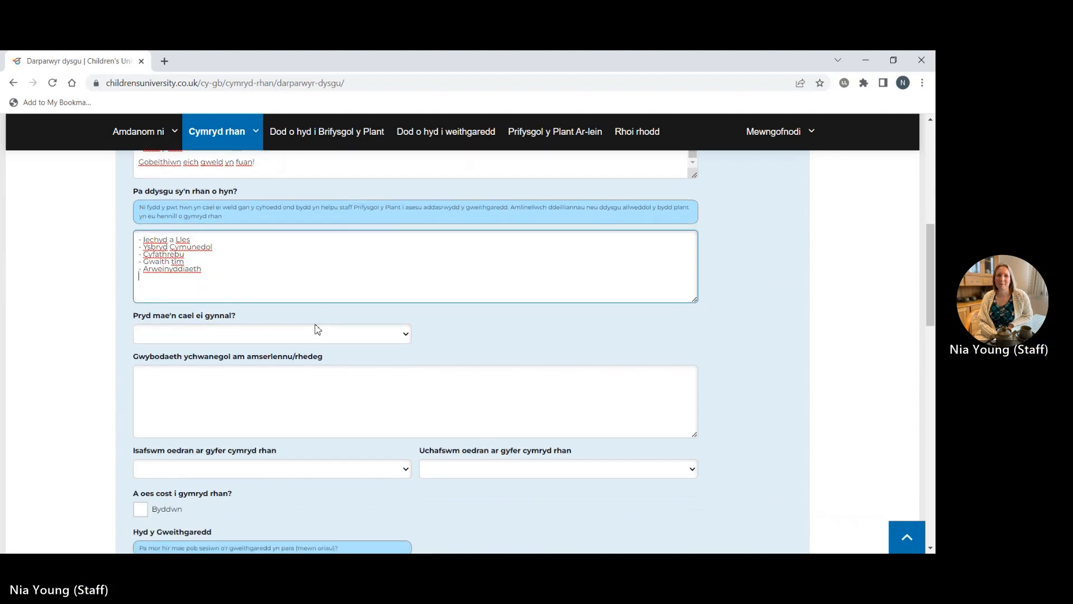
# Set 'Pryd mae'n cael ei gynnal?' to 'Ar amserlen'.
pyautogui.click(406, 335)
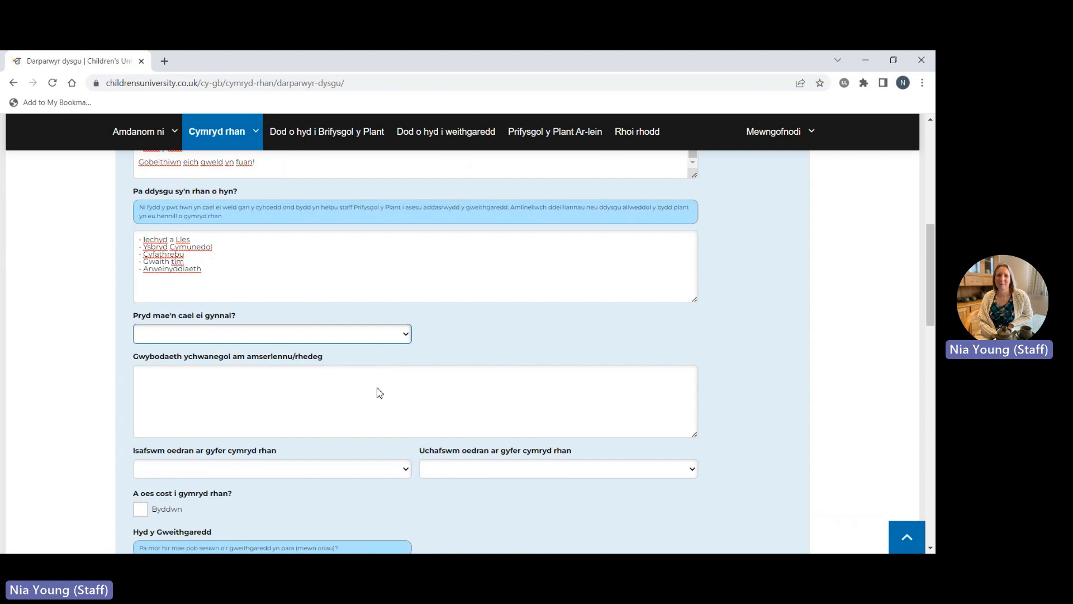
pyautogui.click(377, 388)
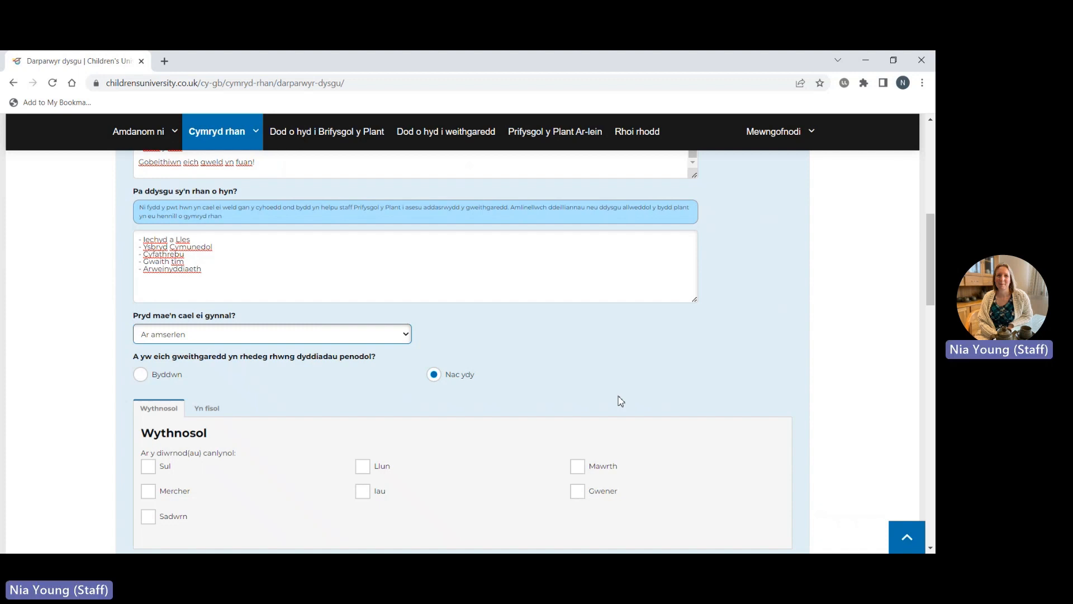
pyautogui.scroll(-1, 620, 401)
pyautogui.scroll(-1, 620, 401)
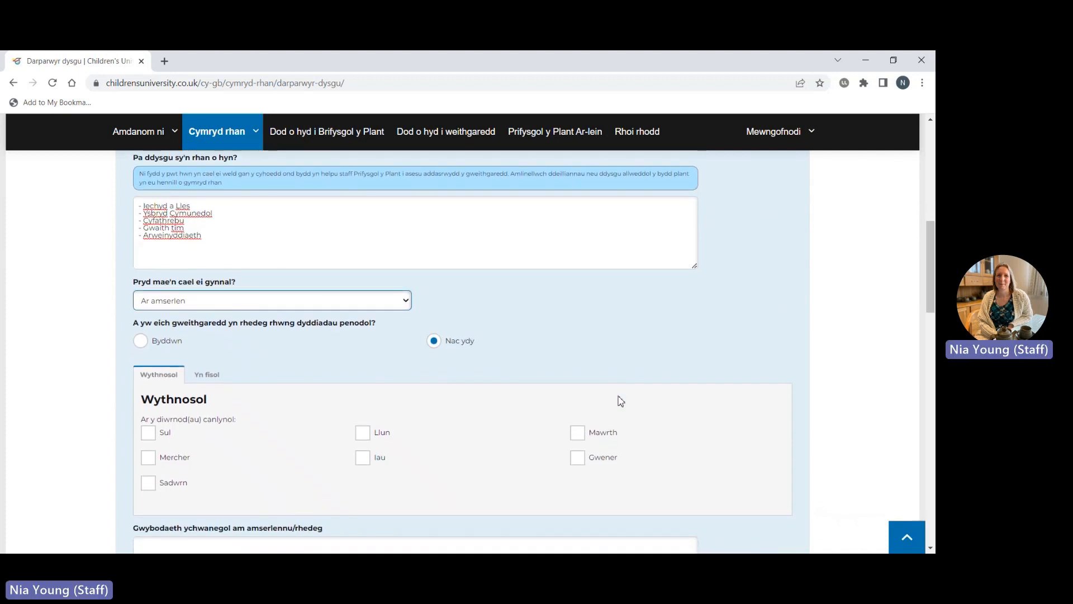
pyautogui.scroll(-1, 621, 401)
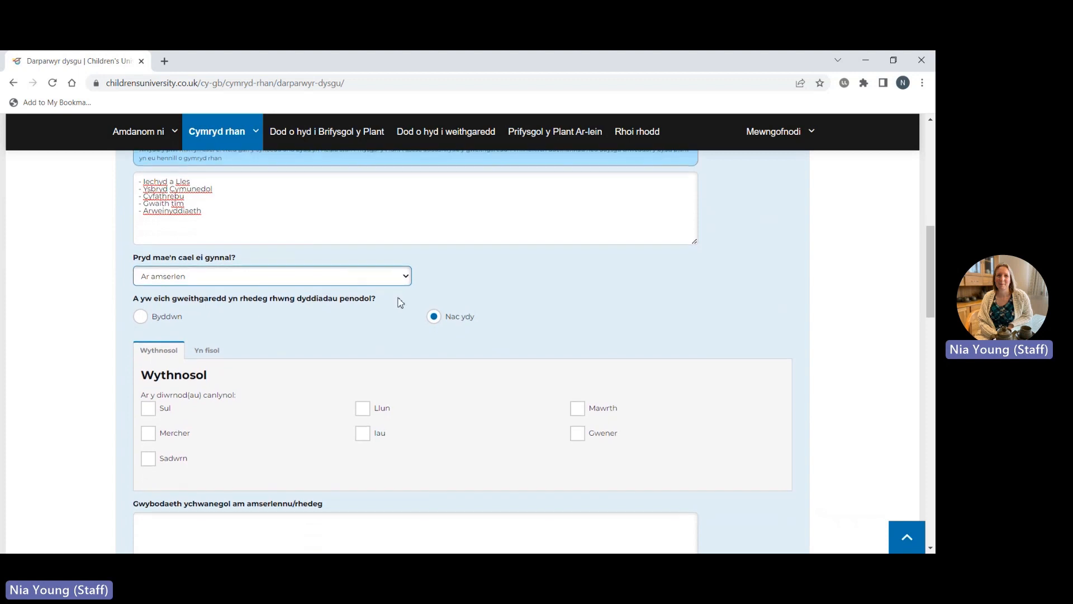
# Choose 'Nac ydy' for no fixed date range, tick Llun, and paste the Monday 5pm-6pm session note.
pyautogui.click(144, 317)
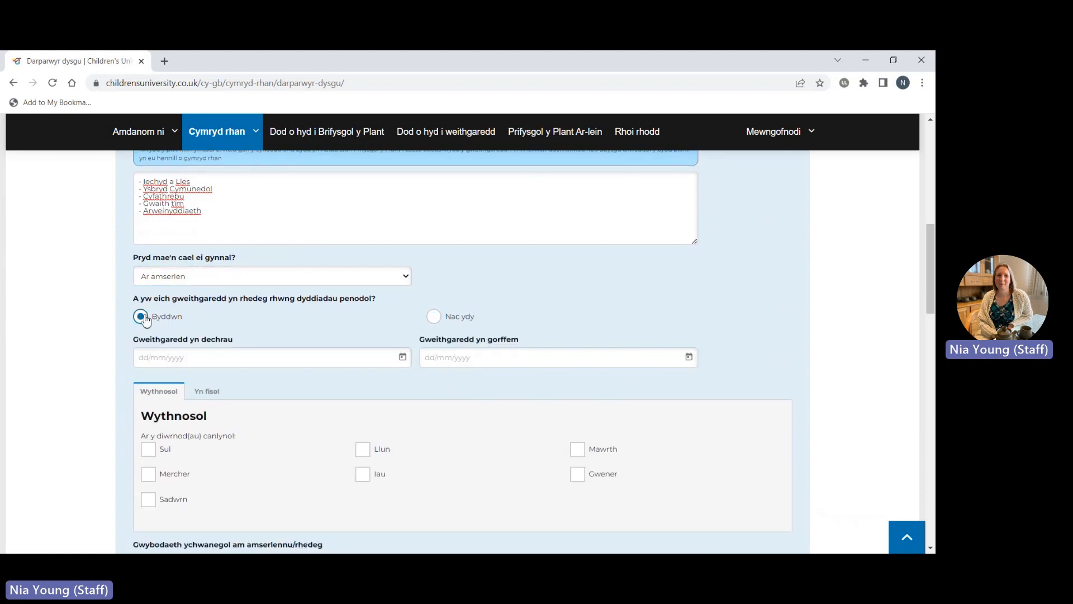
pyautogui.click(442, 320)
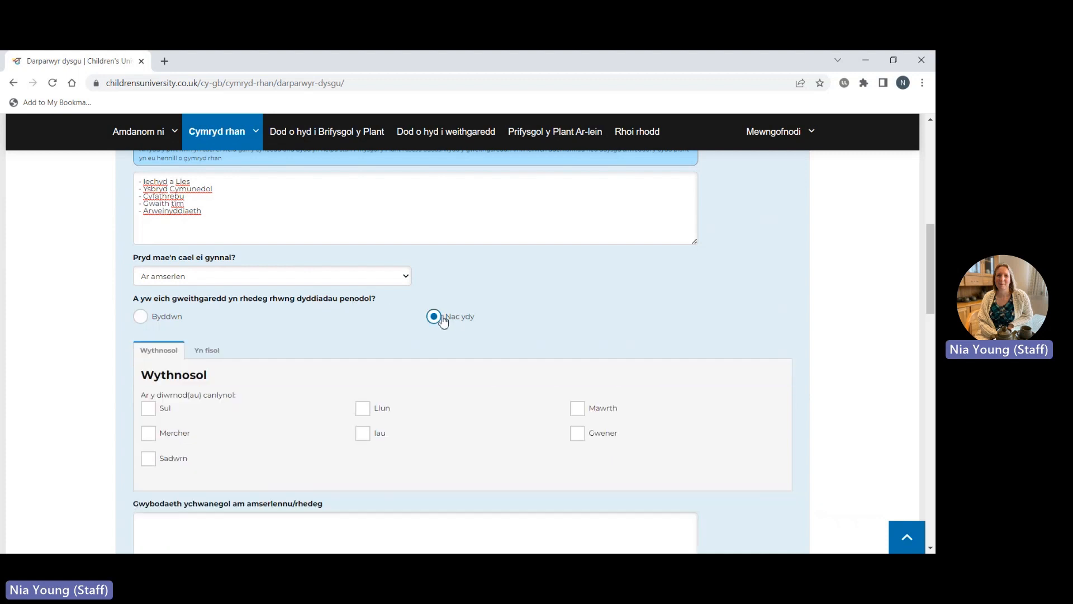
pyautogui.scroll(-3, 443, 322)
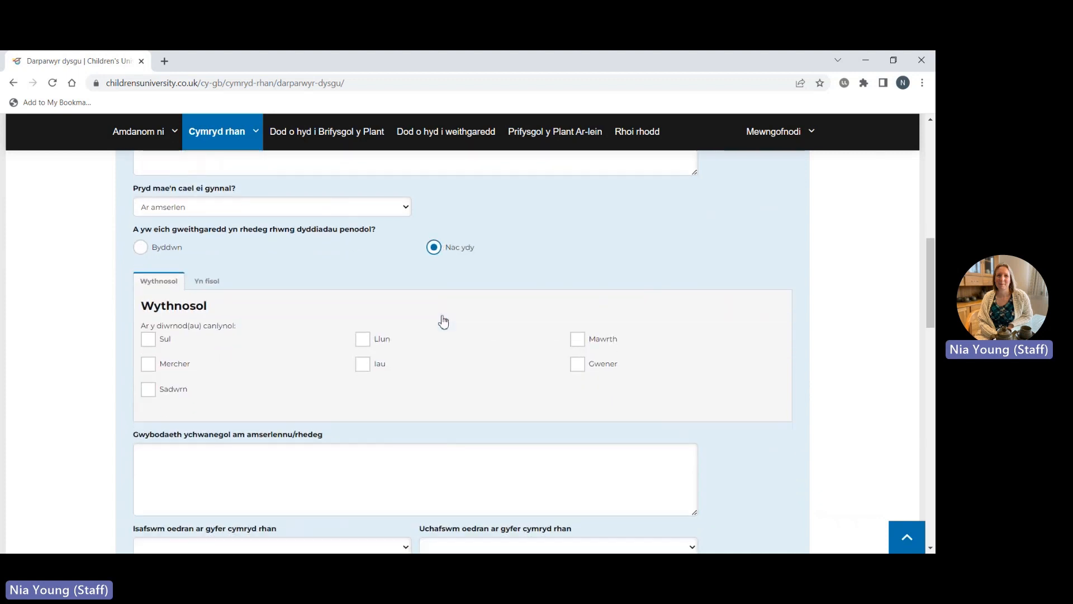
pyautogui.click(366, 333)
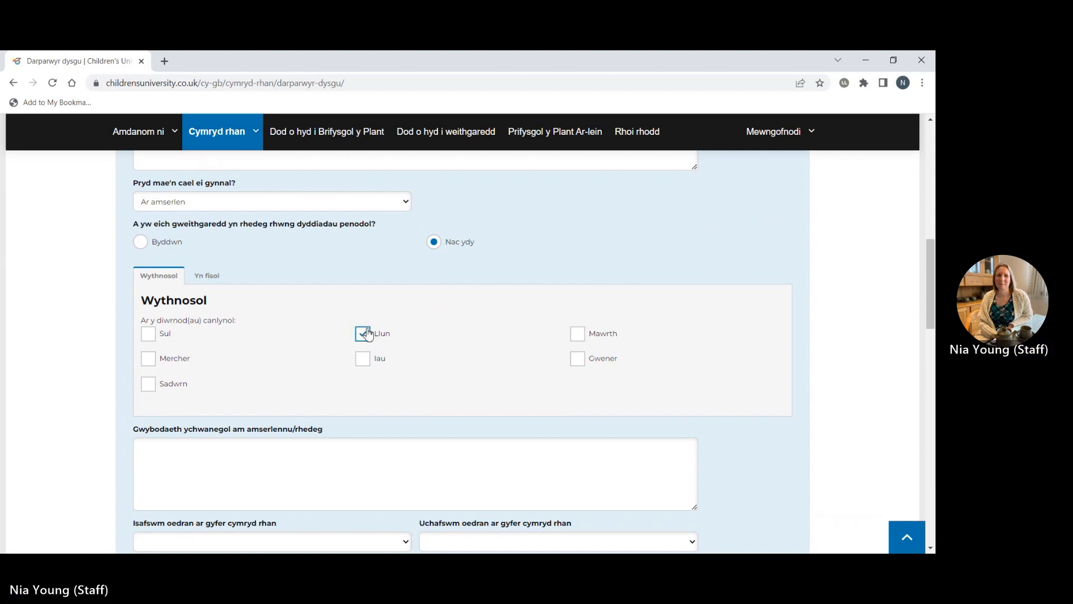
pyautogui.scroll(-1, 458, 378)
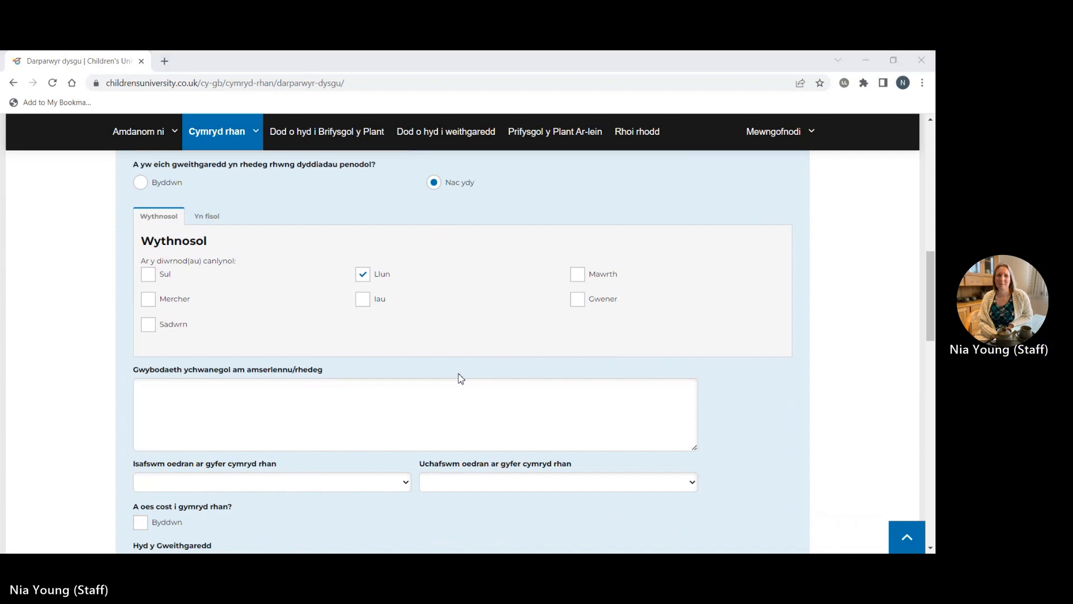
pyautogui.click(311, 407)
pyautogui.write('Mae ein sesiynau hyfforddi saber goleuadau yn rhedeg bob nos Lun rhwng 5pm-6pm. Maent yn rhedeg yn barhaus trwy gydol y flwyddyn.')
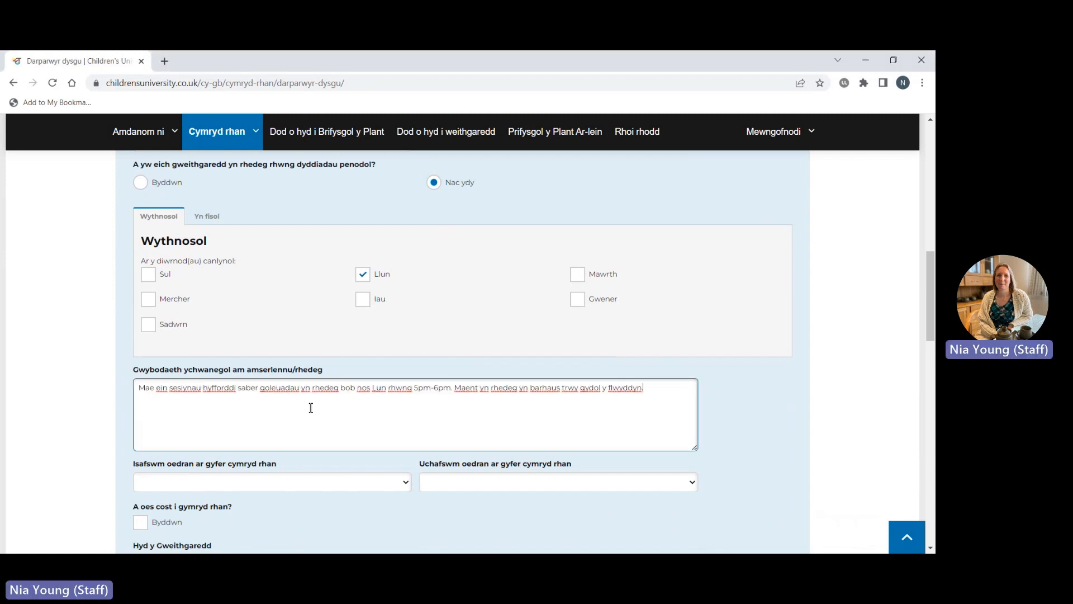
# Add a full stop after 'flwyddyn' at the end of the 'Gwybodaeth ychwanegol' note.
pyautogui.scroll(-1, 311, 408)
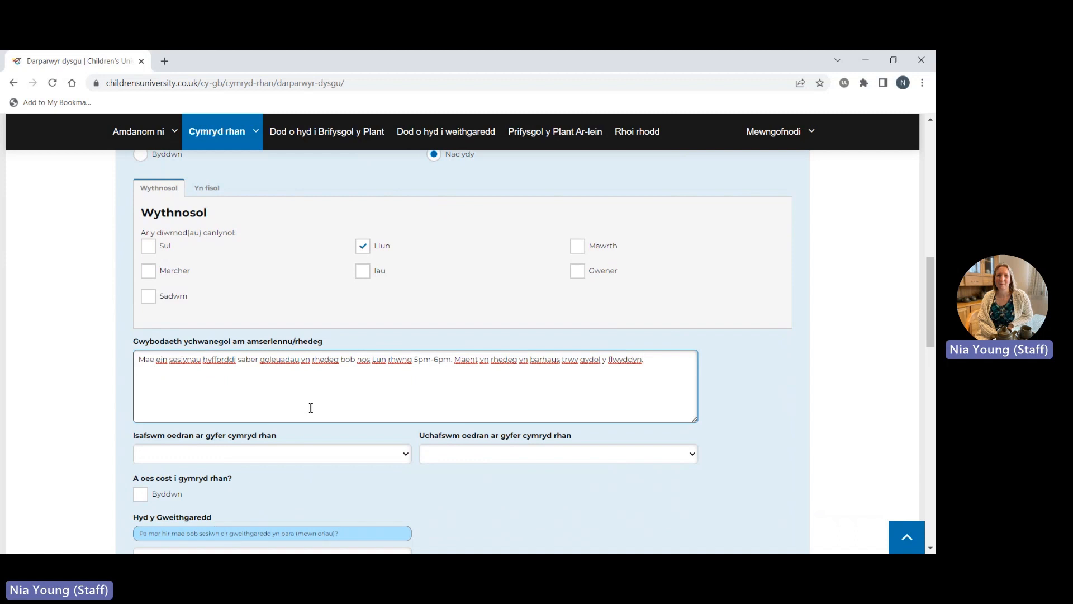
pyautogui.scroll(-4, 311, 407)
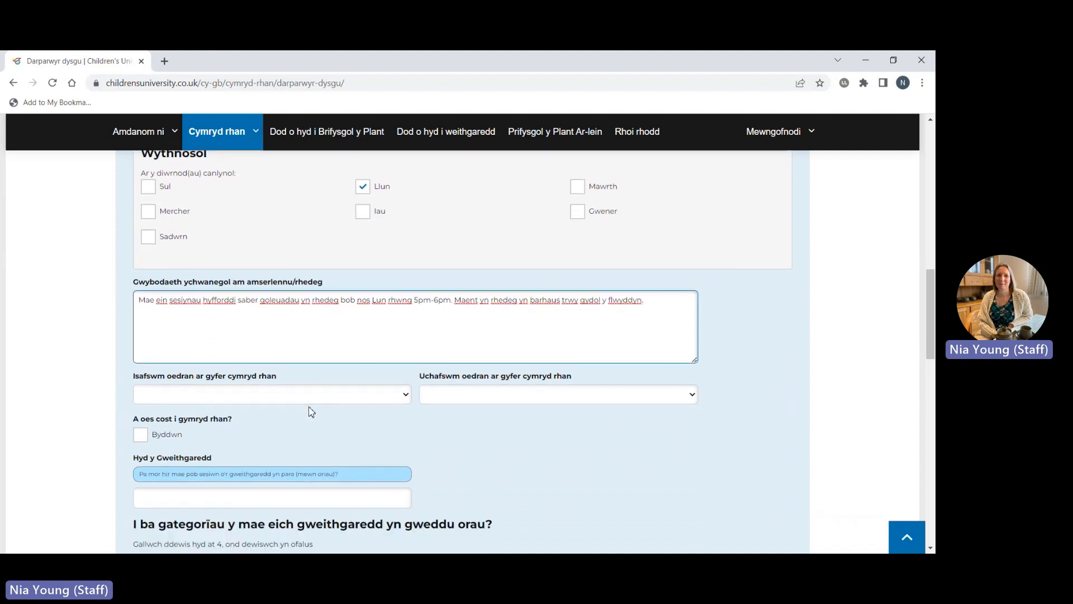
pyautogui.scroll(-2, 311, 411)
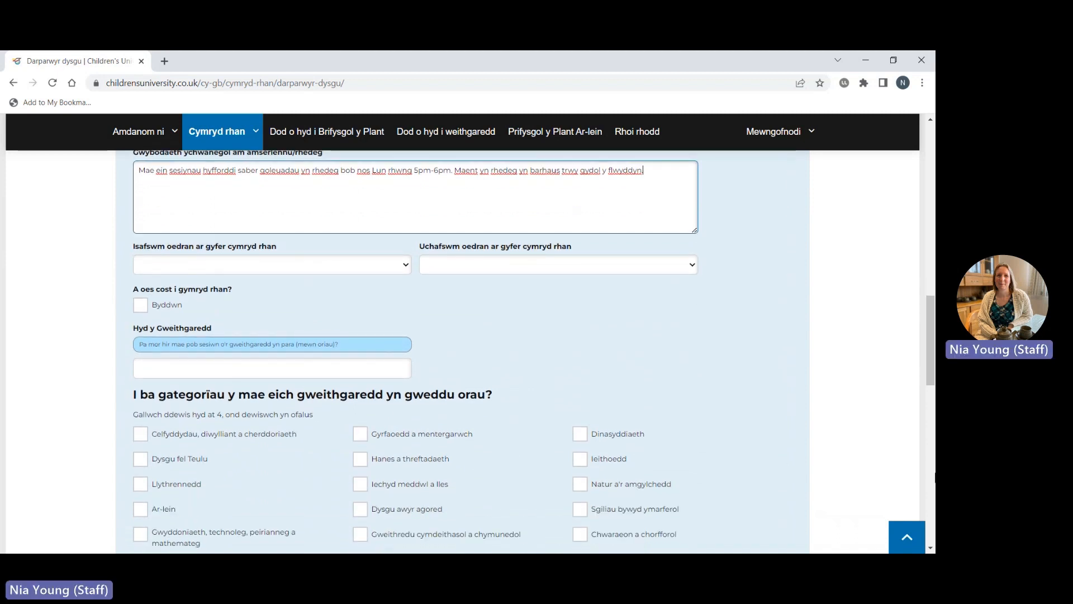
pyautogui.write('.')
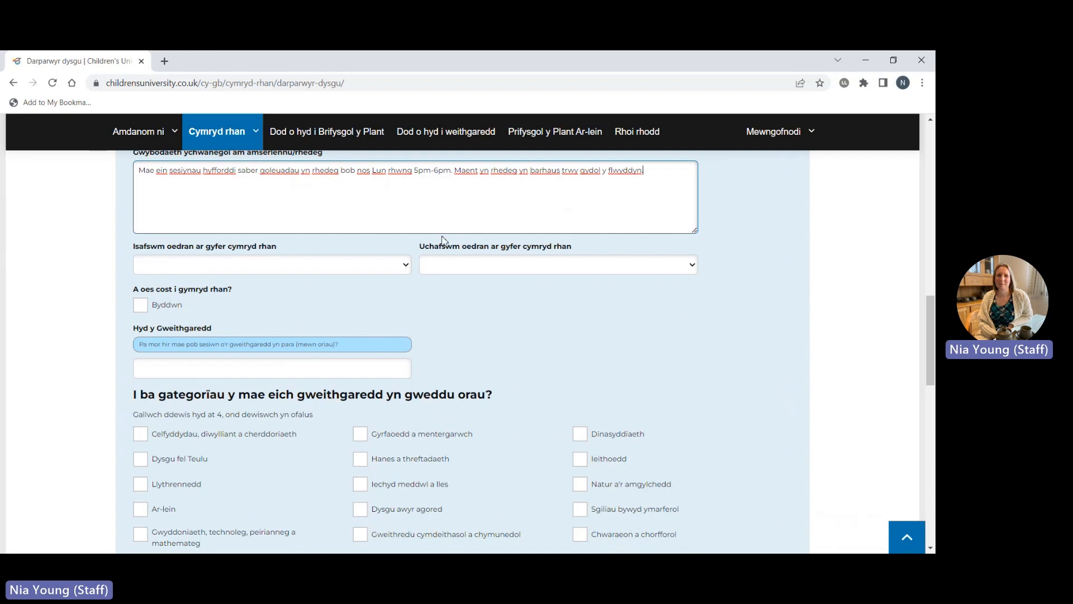
# Set the participant age range to minimum 5 and maximum 16.
pyautogui.click(410, 264)
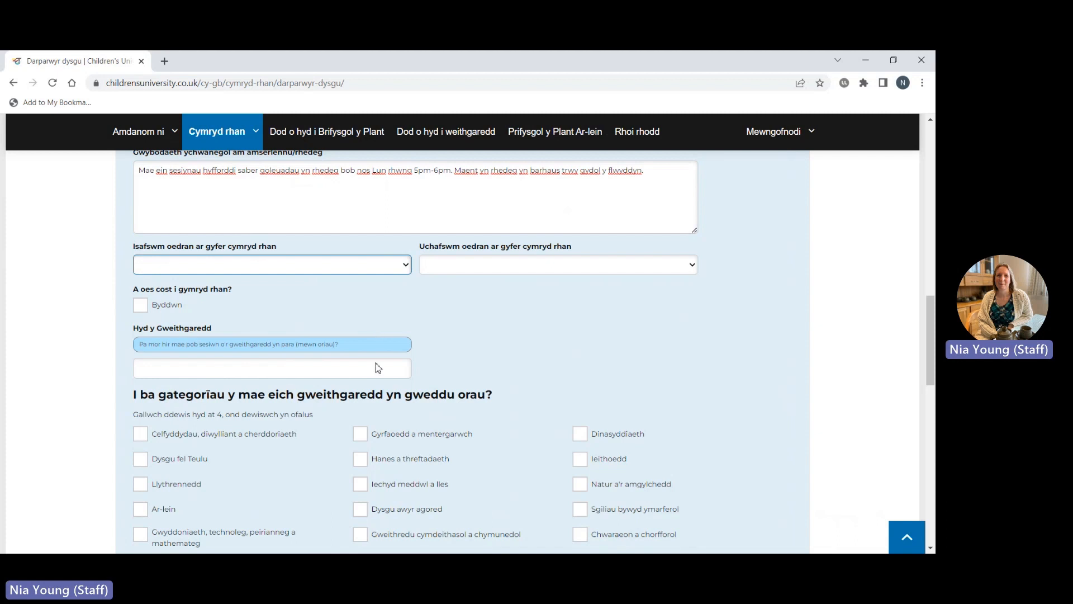
pyautogui.click(373, 344)
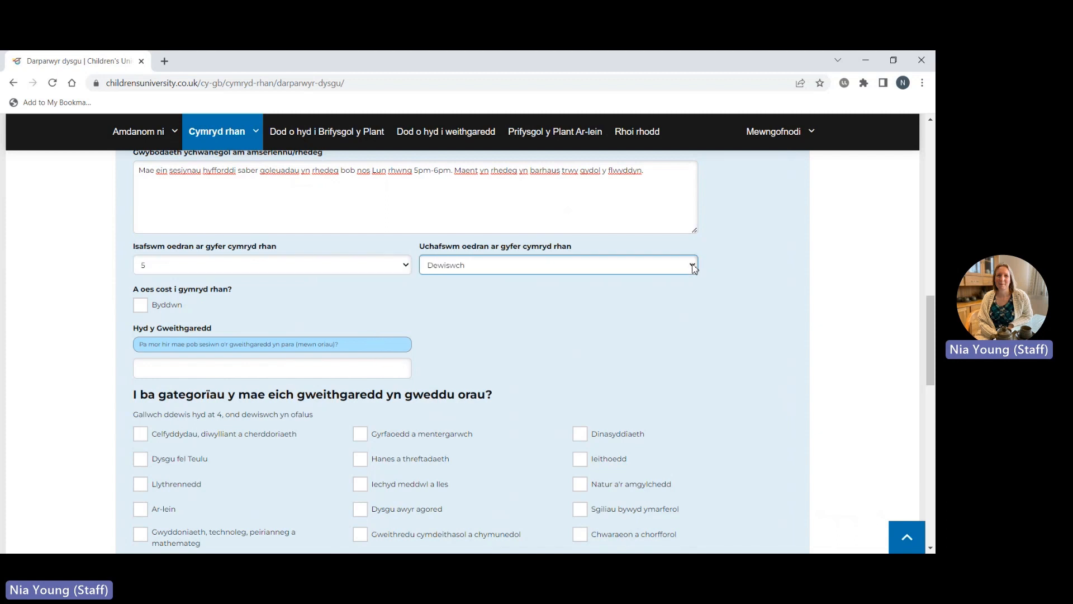
pyautogui.click(690, 265)
pyautogui.click(668, 408)
# Leave the Byddwn cost checkbox unticked so participation stays free.
pyautogui.scroll(-1, 734, 340)
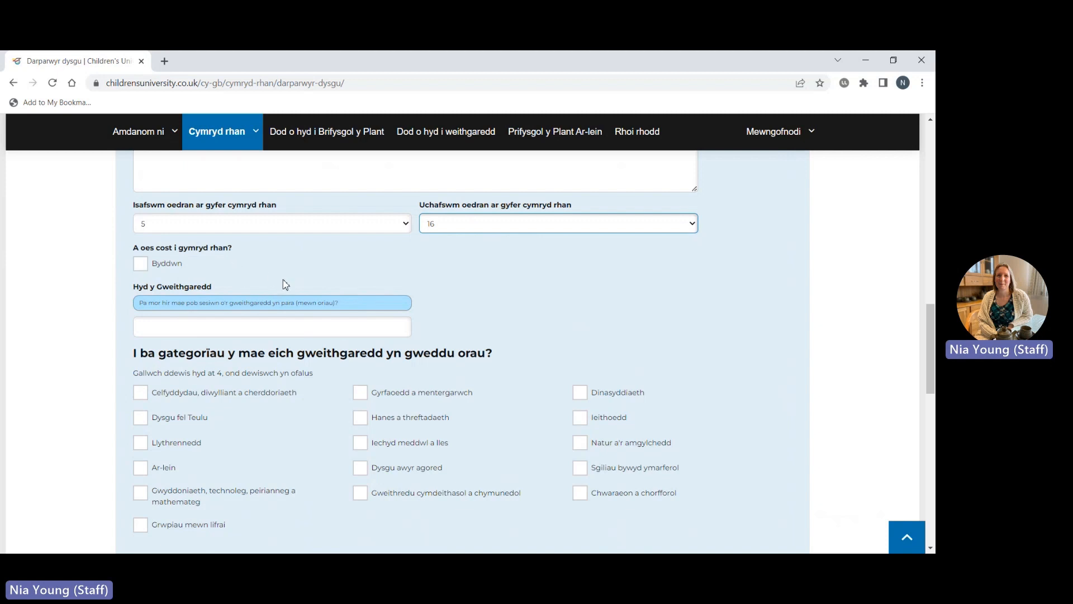
pyautogui.scroll(-1, 285, 284)
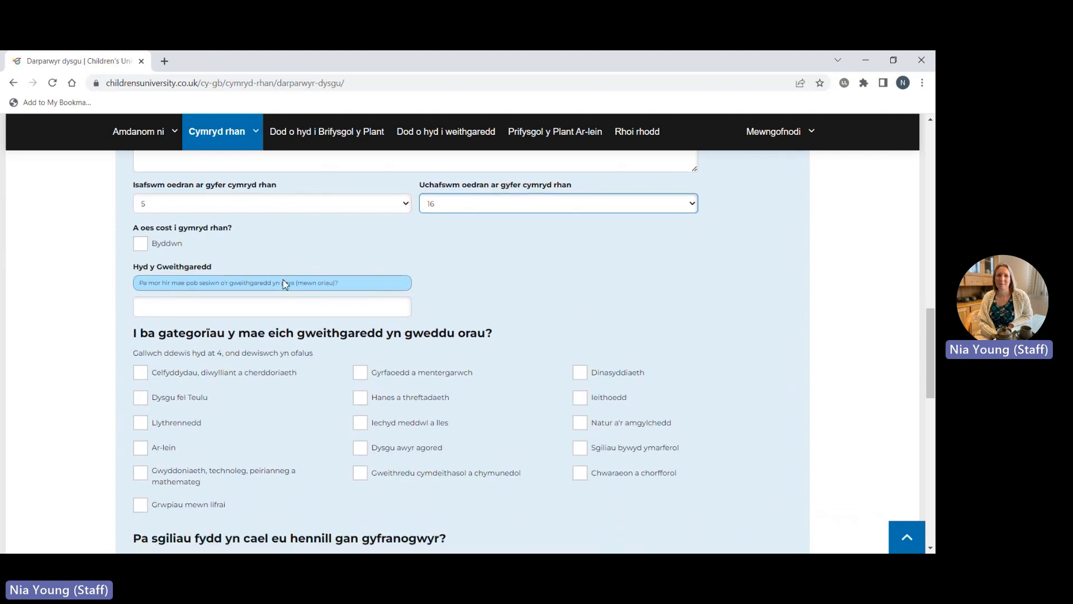
pyautogui.scroll(1, 285, 284)
pyautogui.click(144, 266)
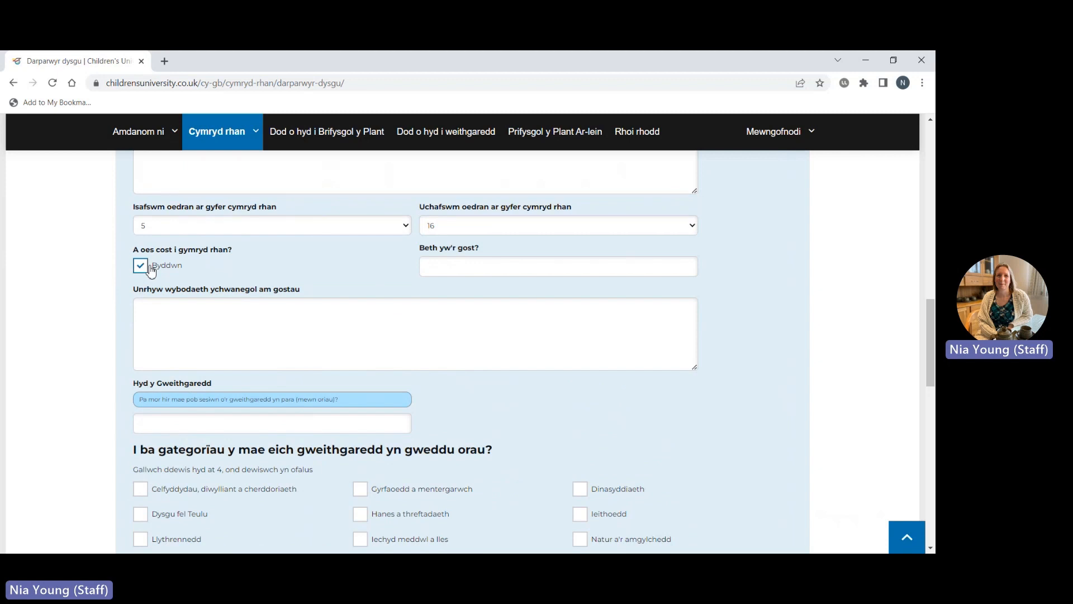
pyautogui.click(148, 267)
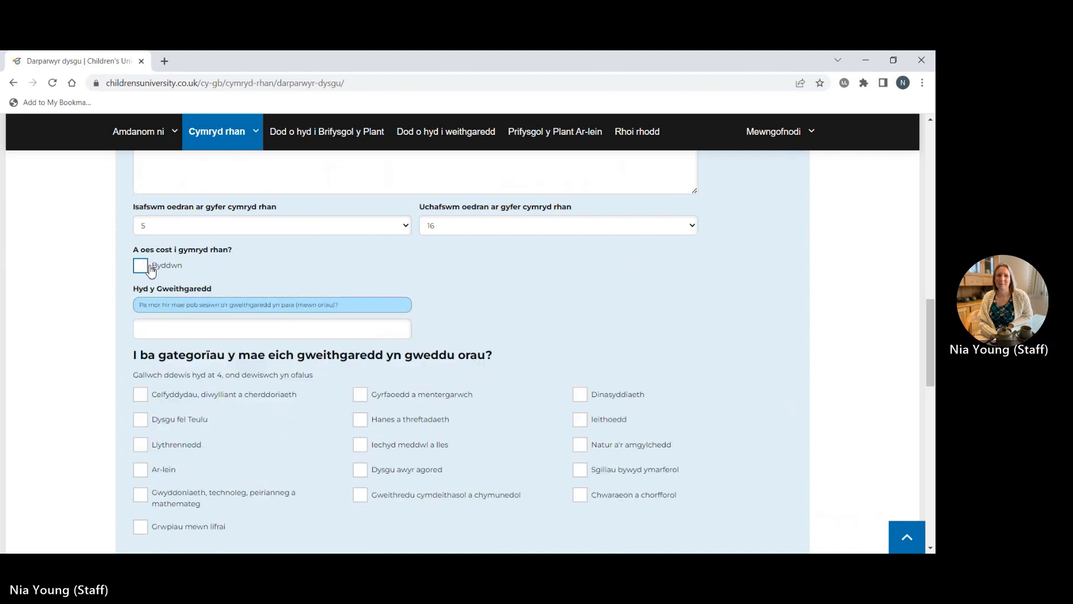
pyautogui.scroll(-1, 612, 326)
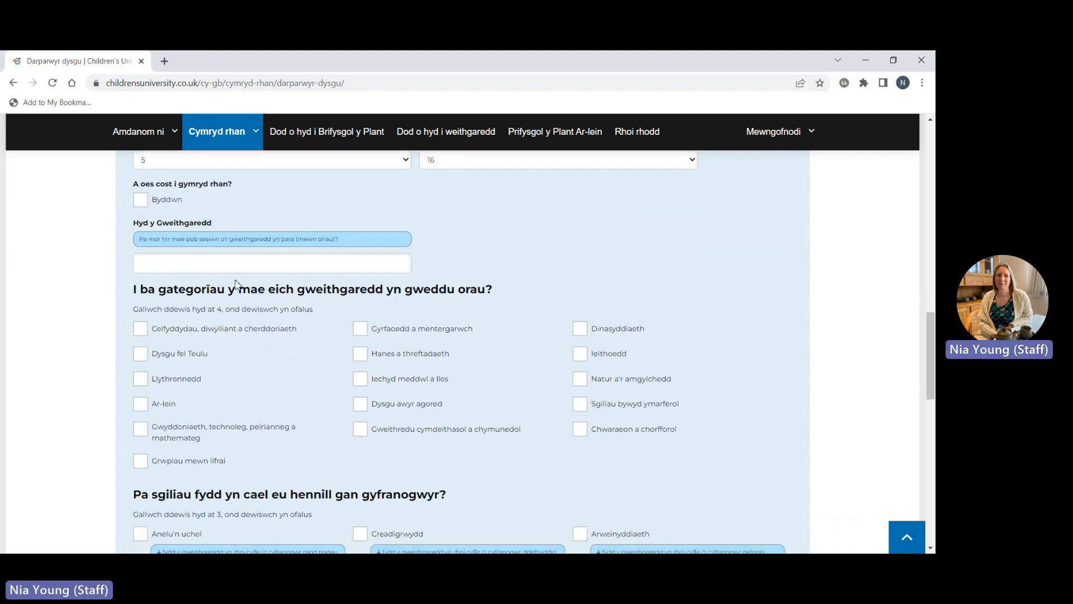
# Give the activity a length of 1 and tick Chwaraeon a chorfforol and Gwaith tîm.
pyautogui.click(229, 264)
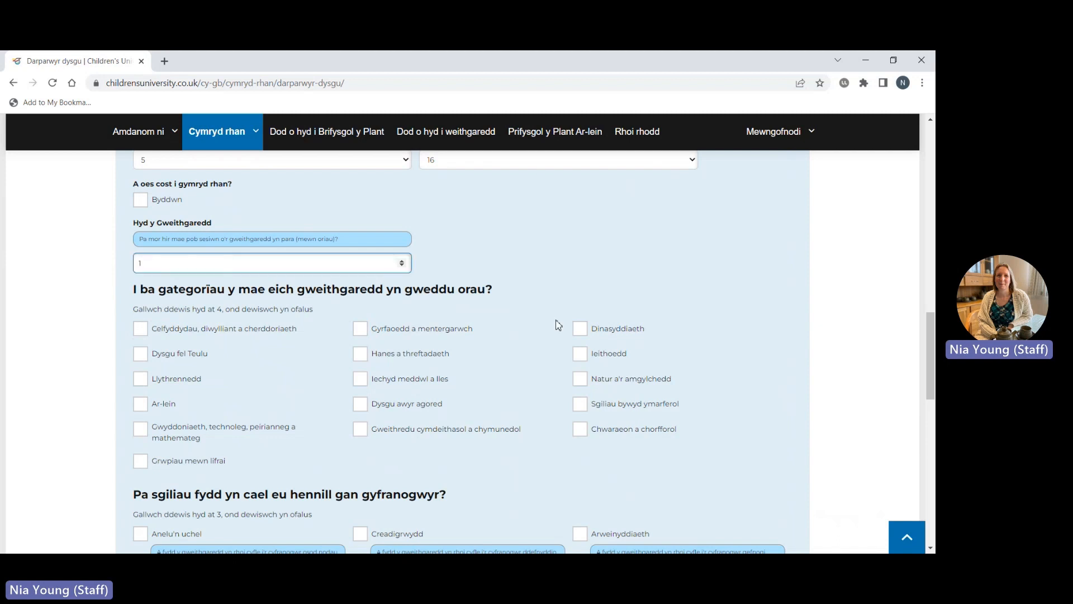
pyautogui.scroll(-3, 505, 454)
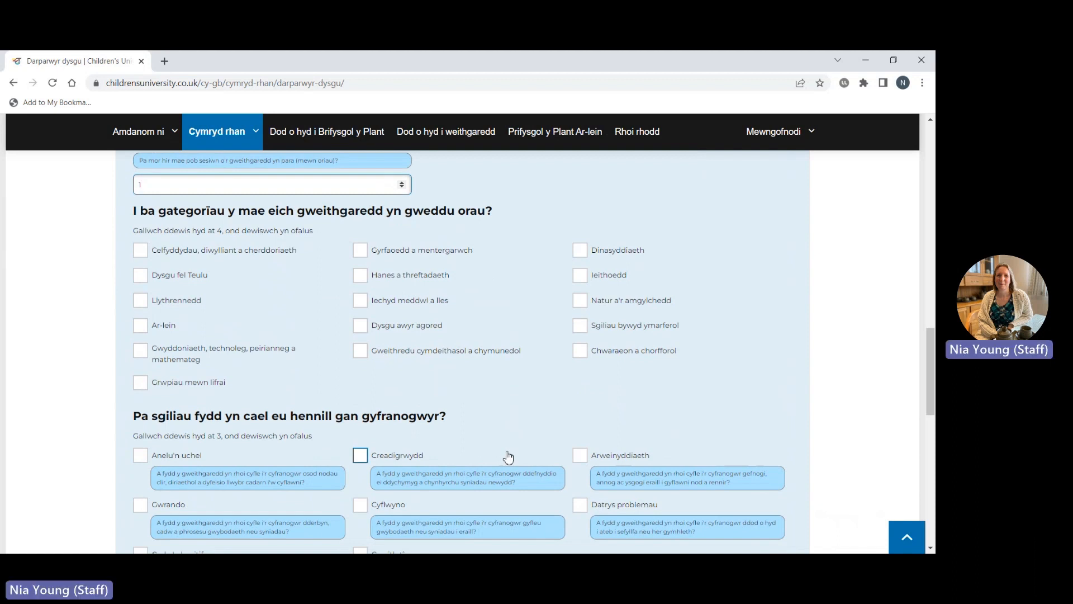
pyautogui.scroll(-1, 507, 457)
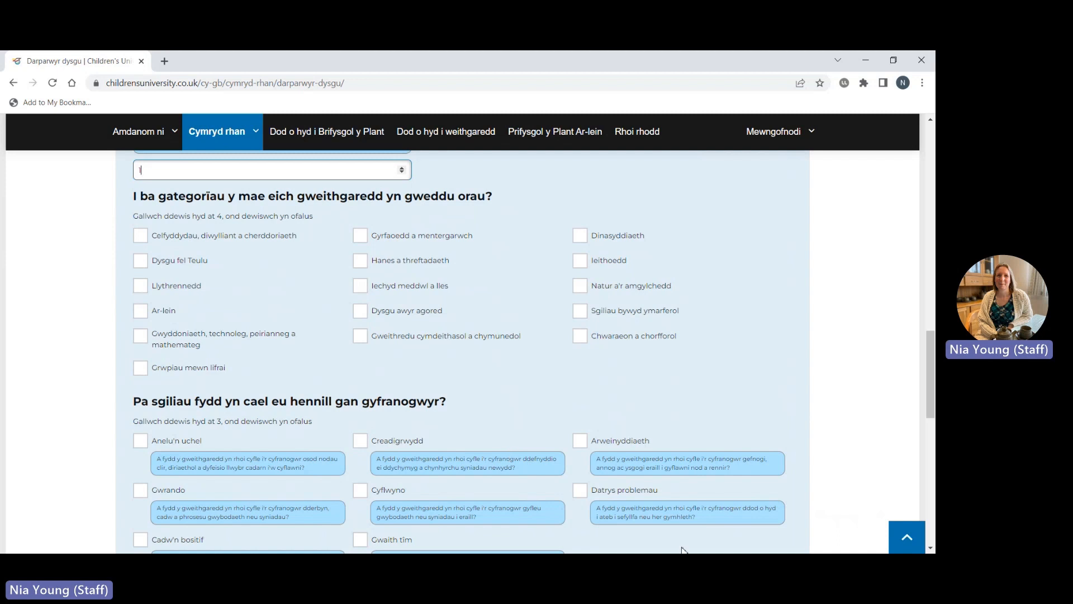
pyautogui.click(584, 342)
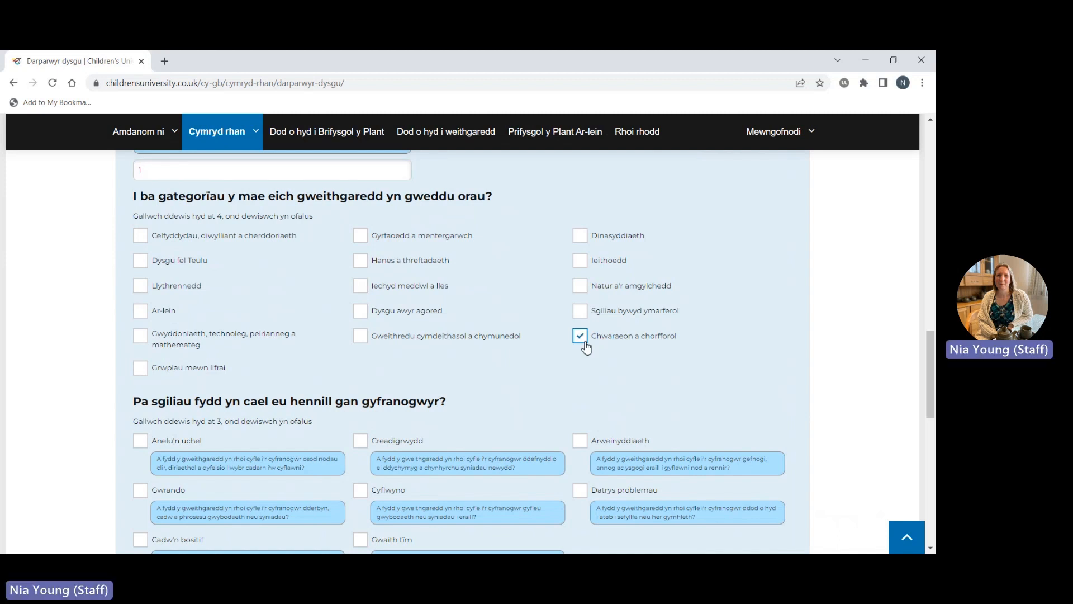
pyautogui.scroll(-1, 586, 348)
pyautogui.scroll(-1, 586, 348)
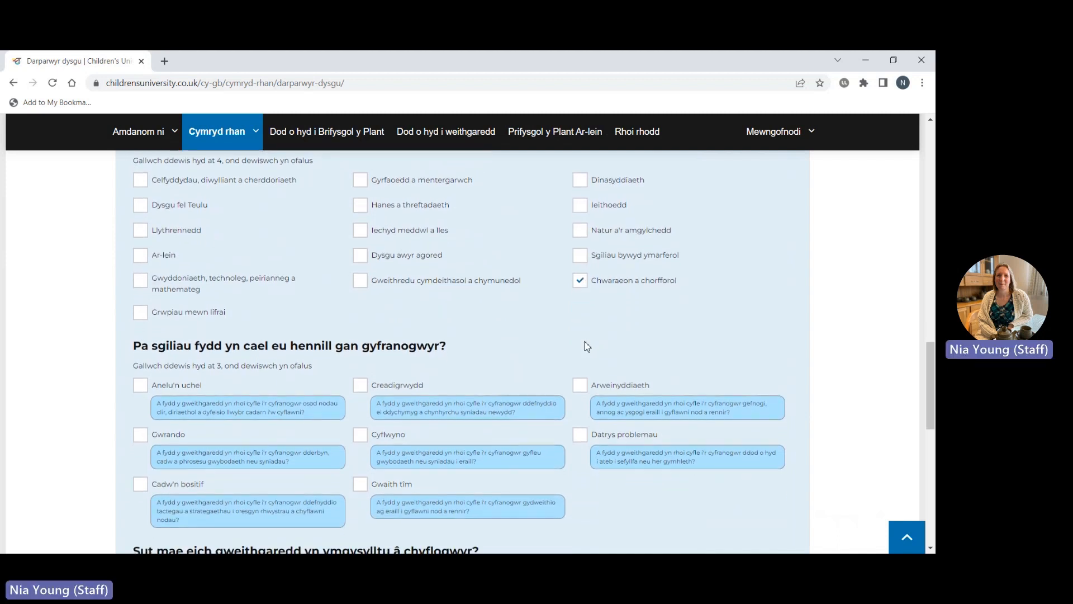
pyautogui.scroll(-2, 587, 347)
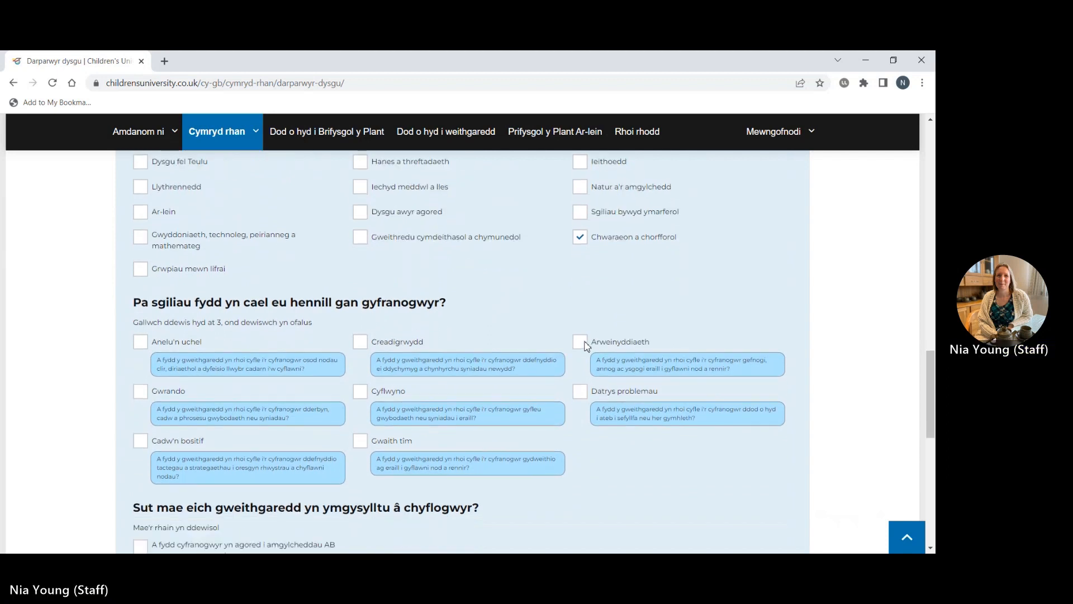
pyautogui.scroll(-1, 587, 346)
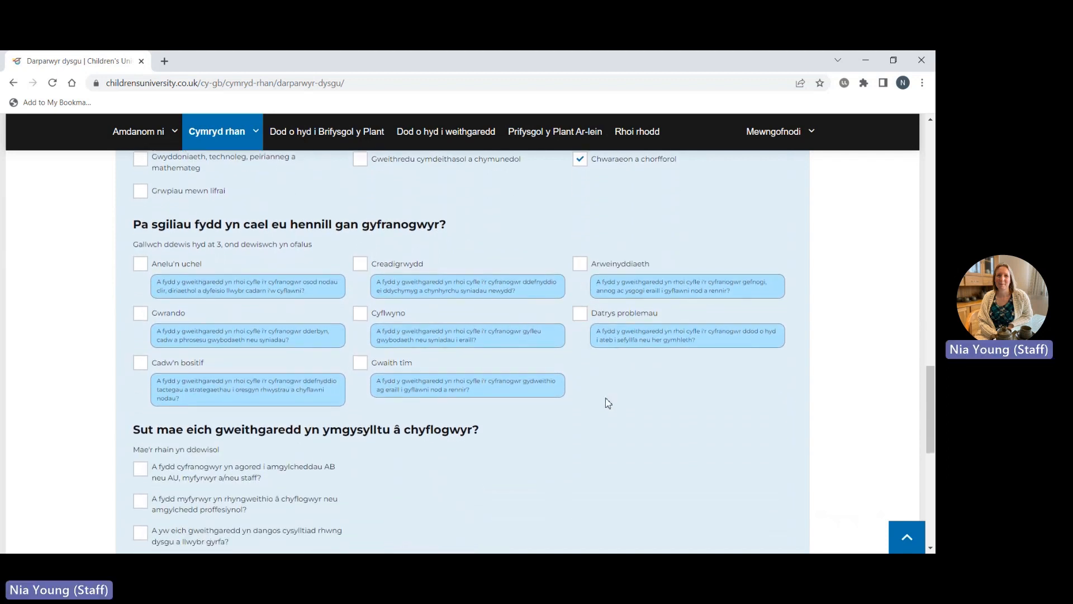
pyautogui.scroll(-1, 608, 402)
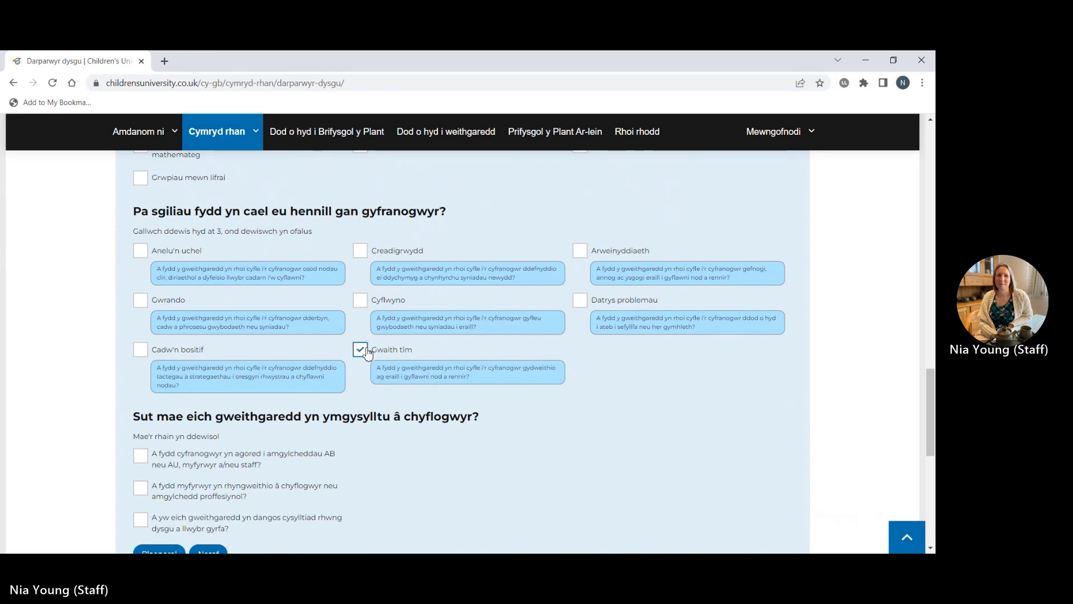
# Tick the Arweinyddiaeth and Gwrando skills and continue to the location step with Nesaf.
pyautogui.click(584, 255)
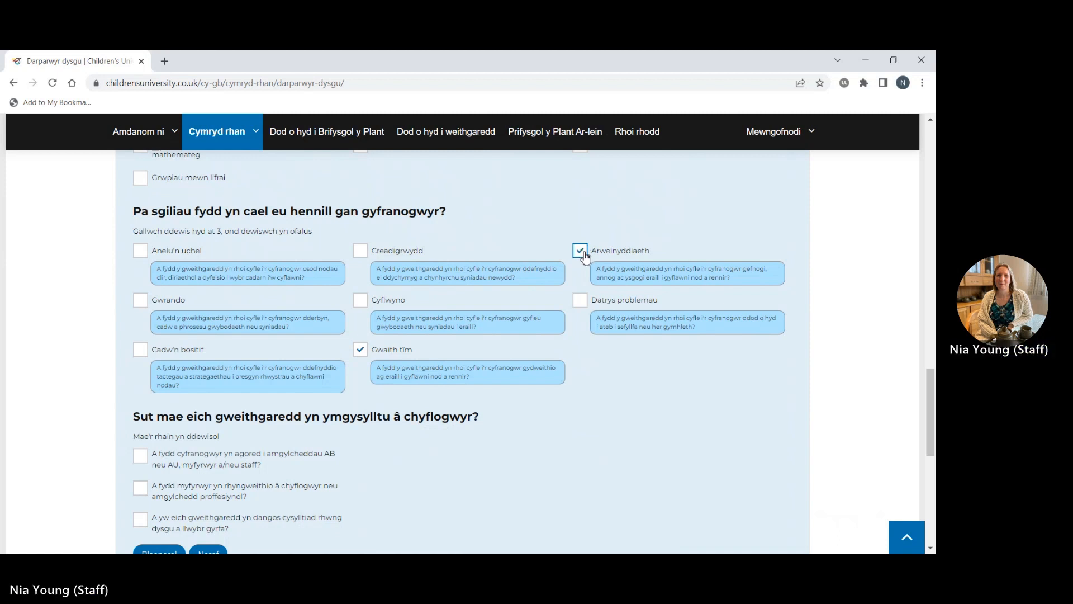
pyautogui.click(141, 301)
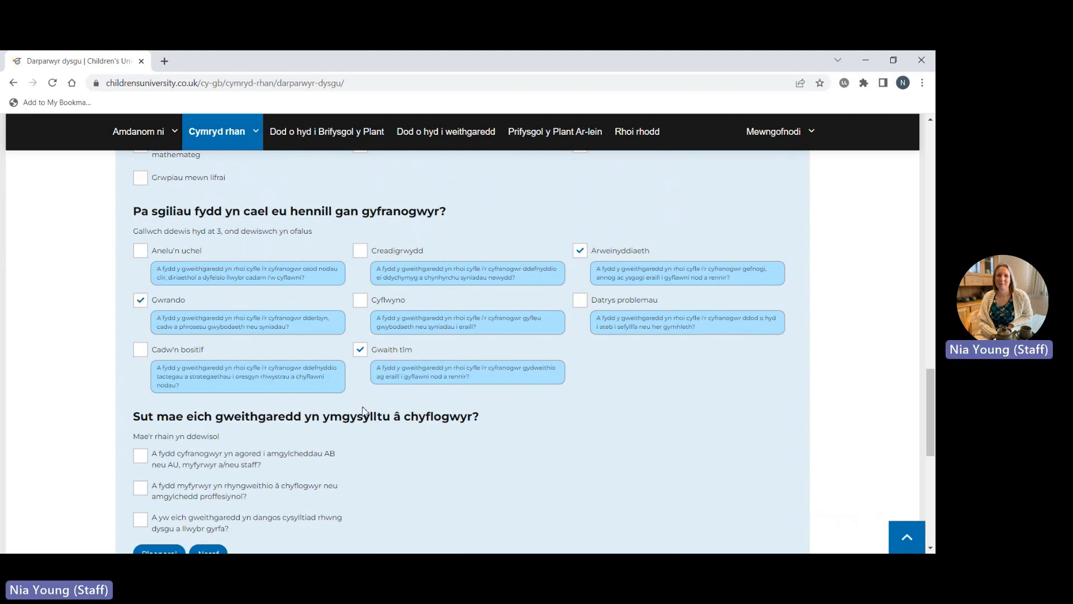
pyautogui.scroll(-1, 363, 411)
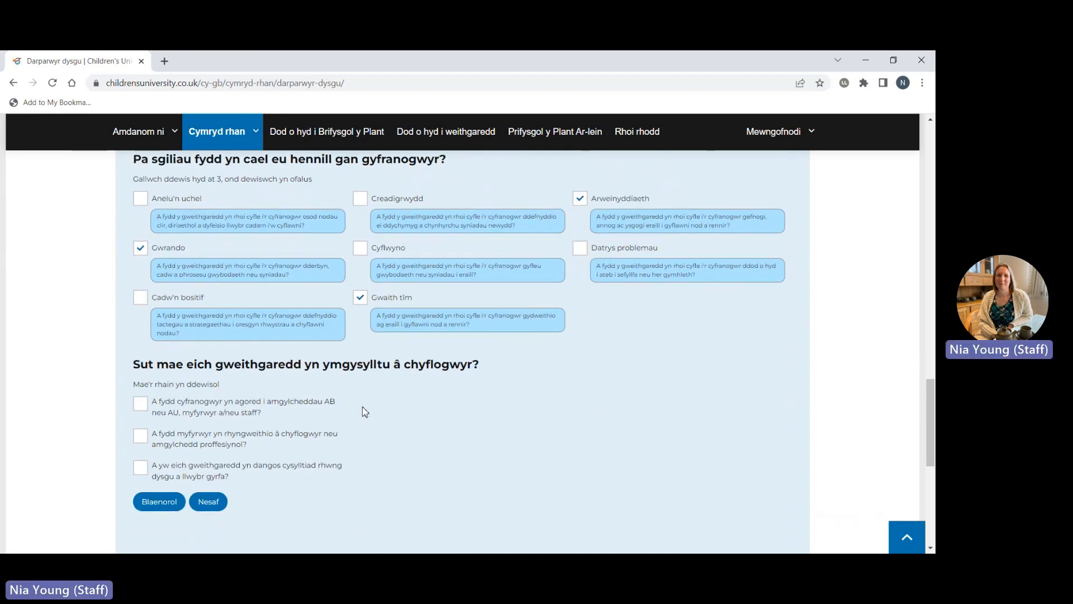
pyautogui.scroll(-1, 364, 412)
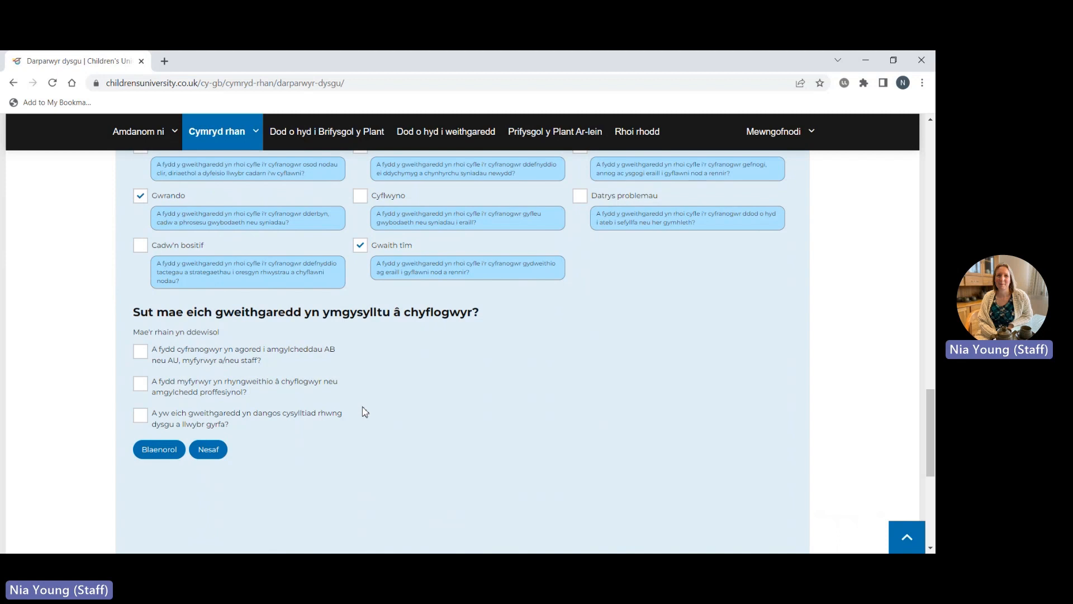
pyautogui.click(211, 452)
pyautogui.scroll(-1, 609, 419)
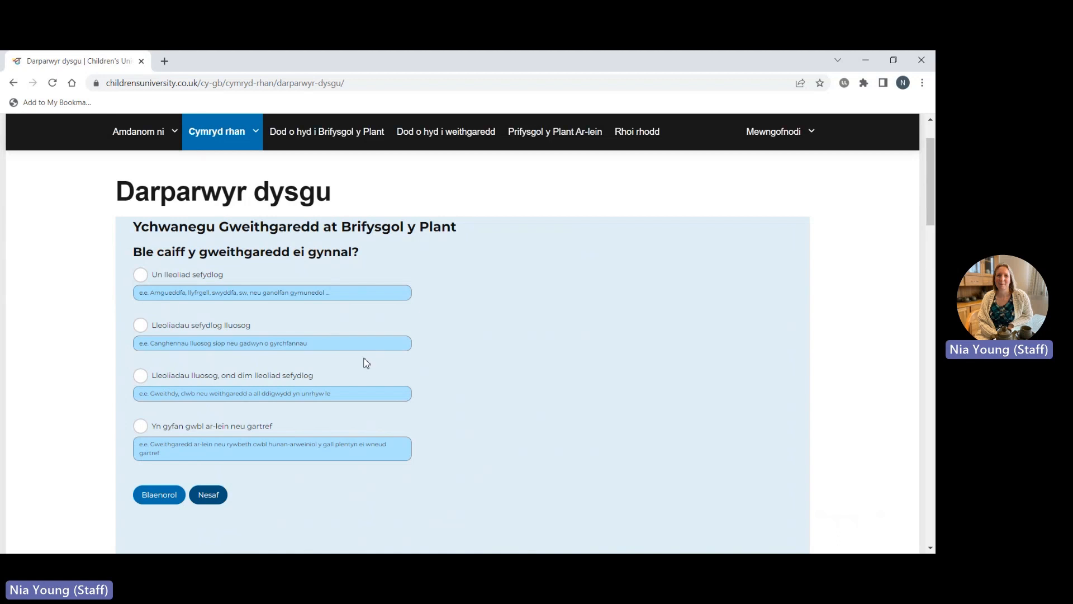
# Choose 'Un lleoliad sefydlog' and name the venue 'Canolfan Hamdden AberBangor'.
pyautogui.click(140, 275)
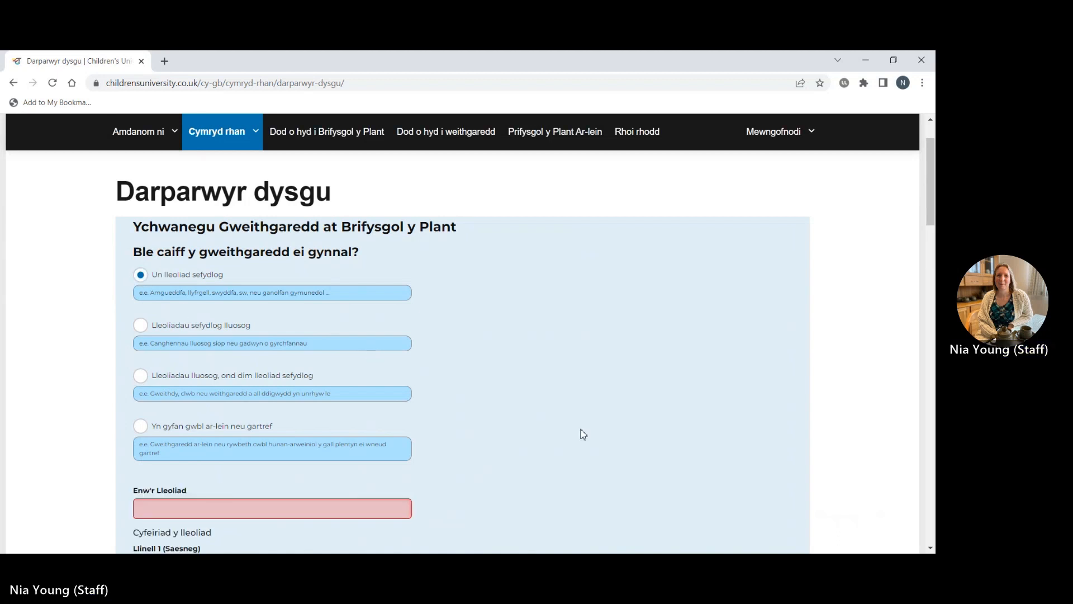
pyautogui.scroll(-1, 583, 434)
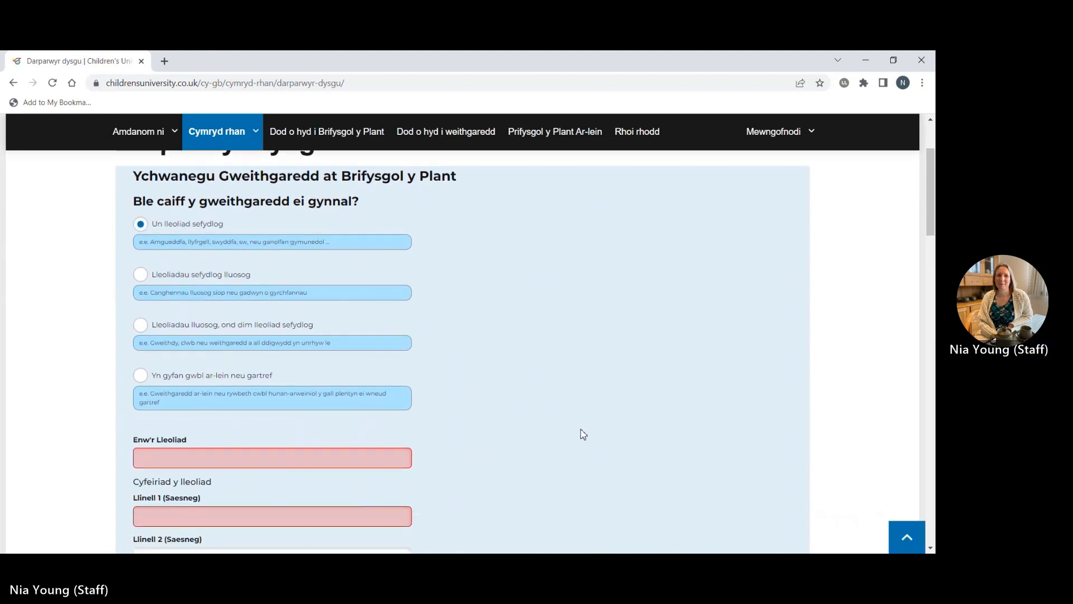
pyautogui.scroll(-1, 581, 434)
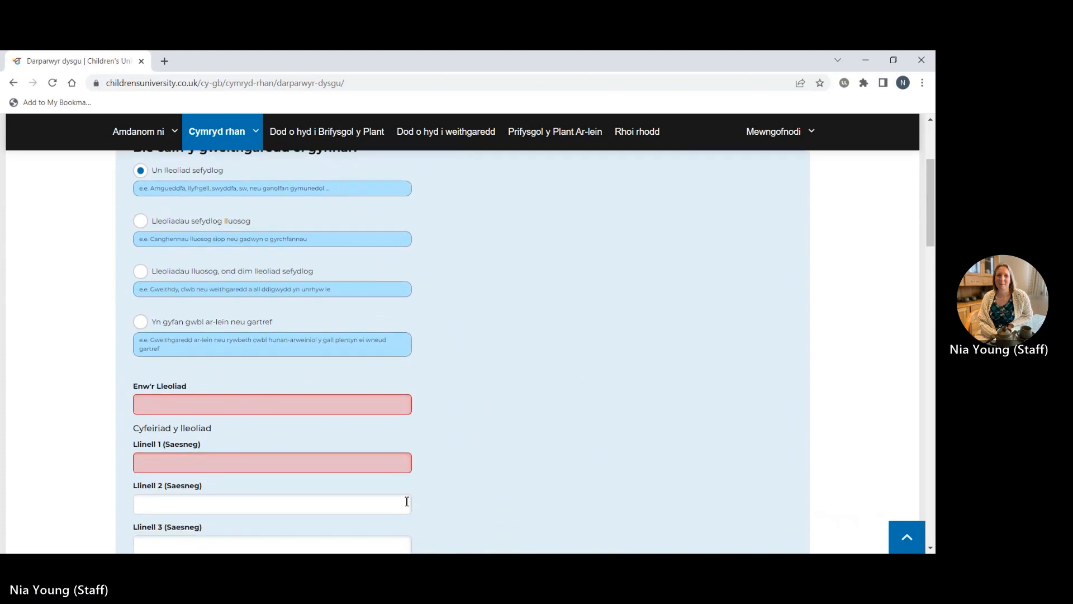
pyautogui.click(246, 399)
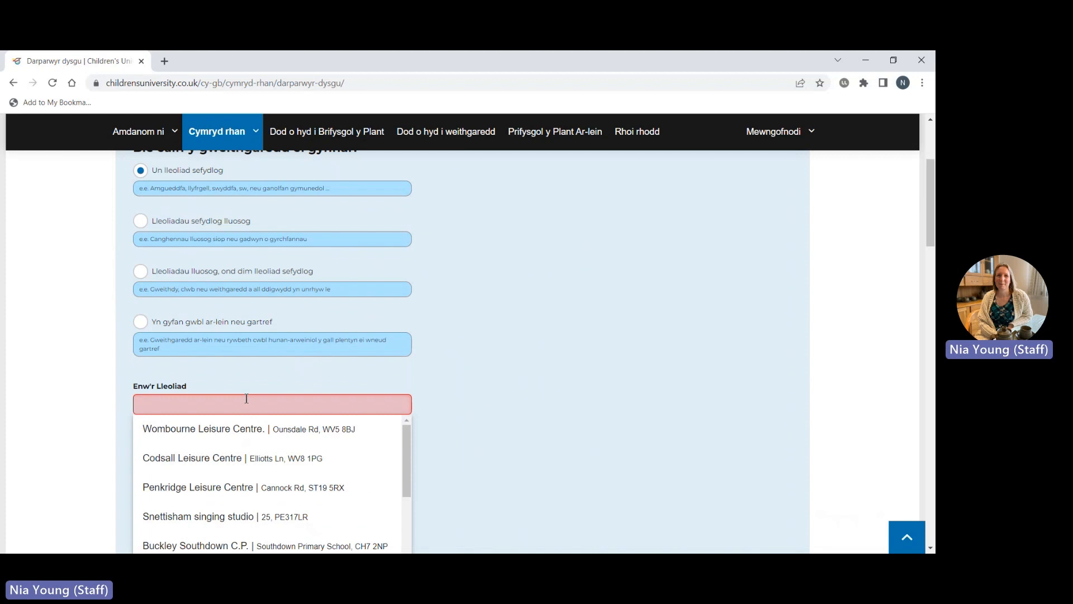
pyautogui.write('Canolfan Hamb')
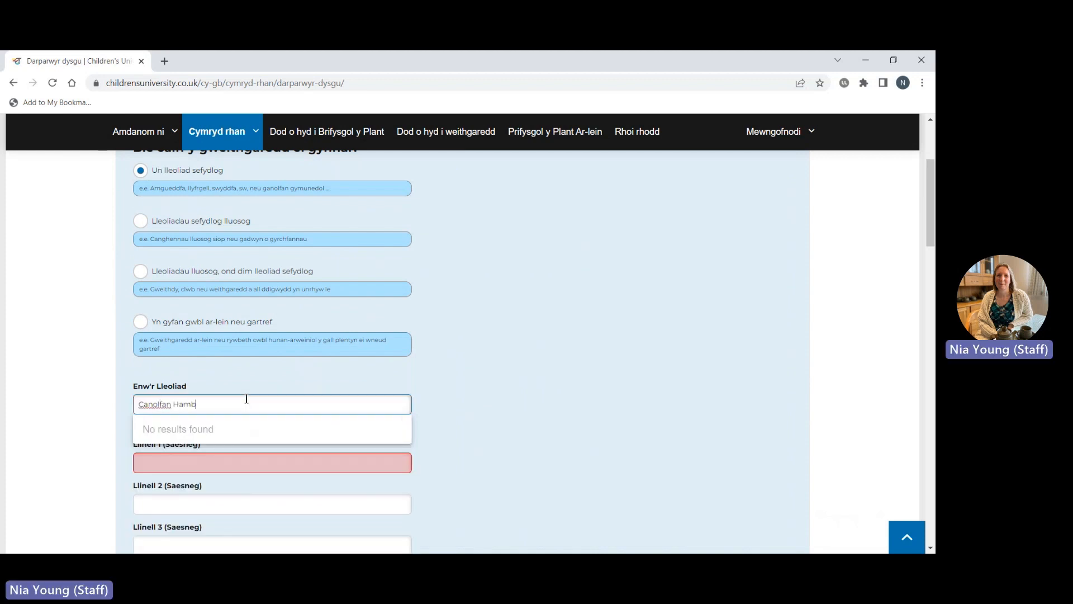
pyautogui.press('BackSpace')
pyautogui.write('dden ')
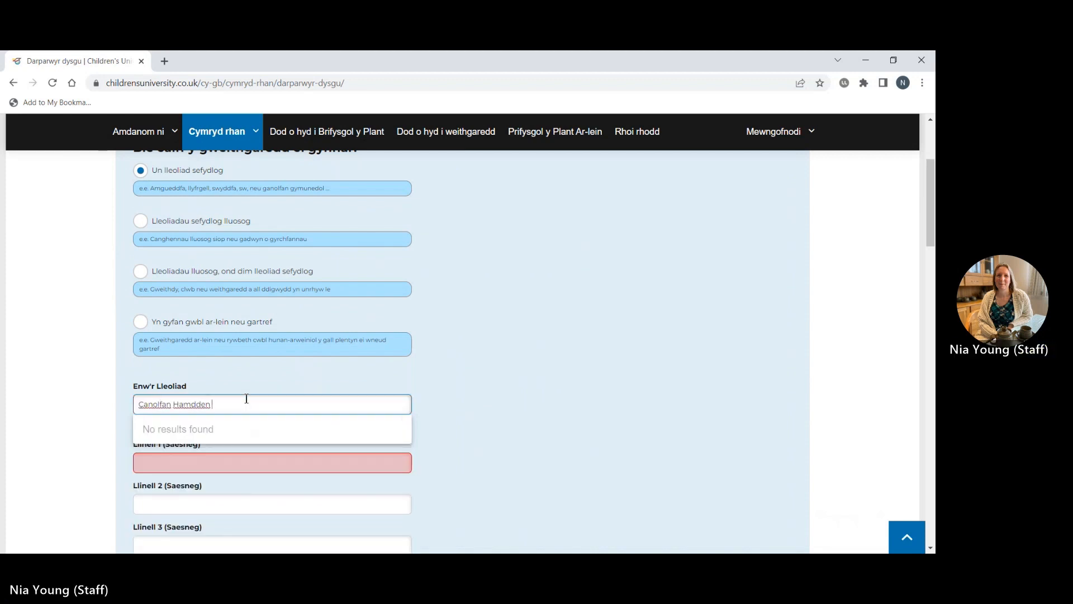
pyautogui.write('AberBangor')
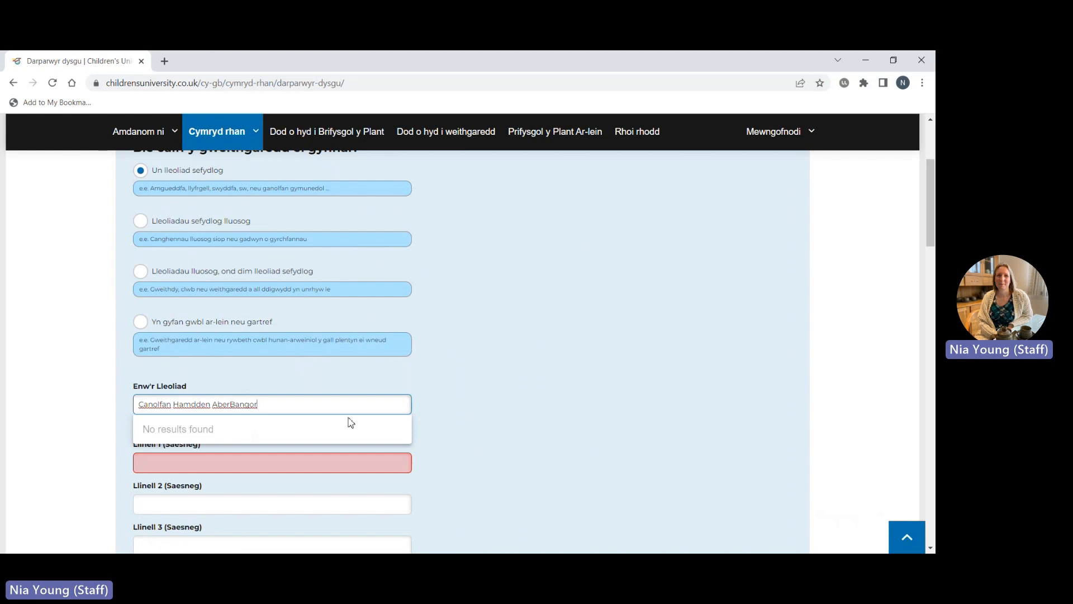
pyautogui.click(478, 423)
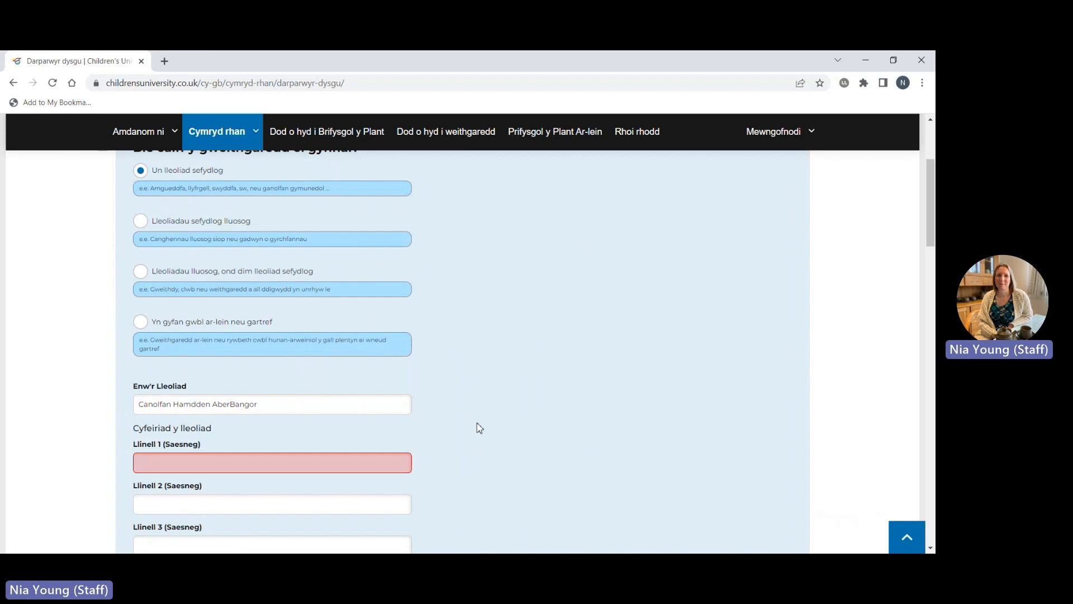
# Enter 'Bangor Street' as address line 1 and 'Bangor' as the city (Dinas).
pyautogui.scroll(-2, 479, 427)
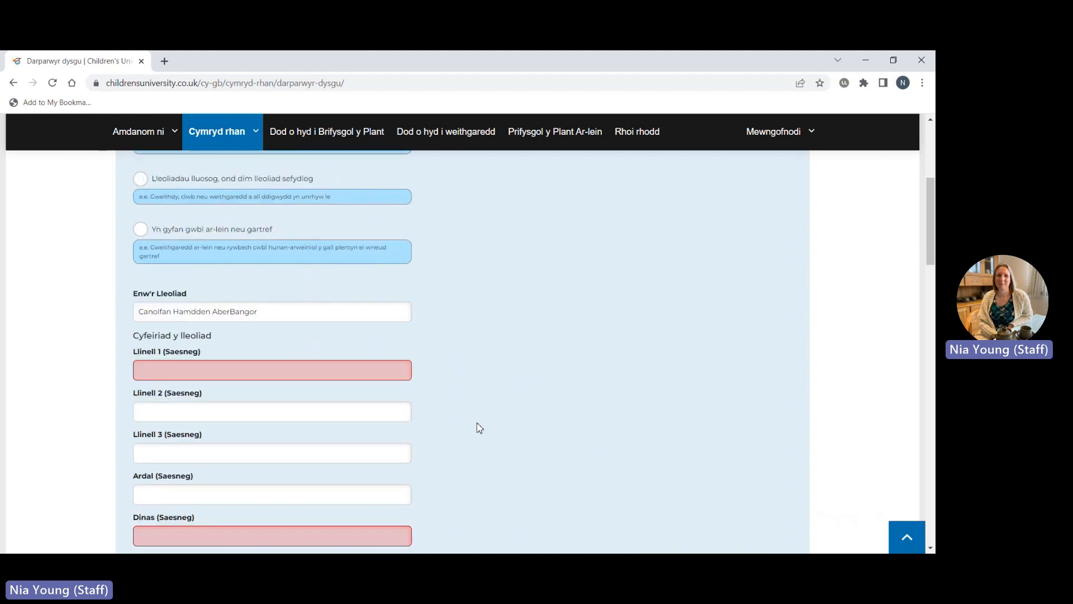
pyautogui.scroll(-1, 479, 427)
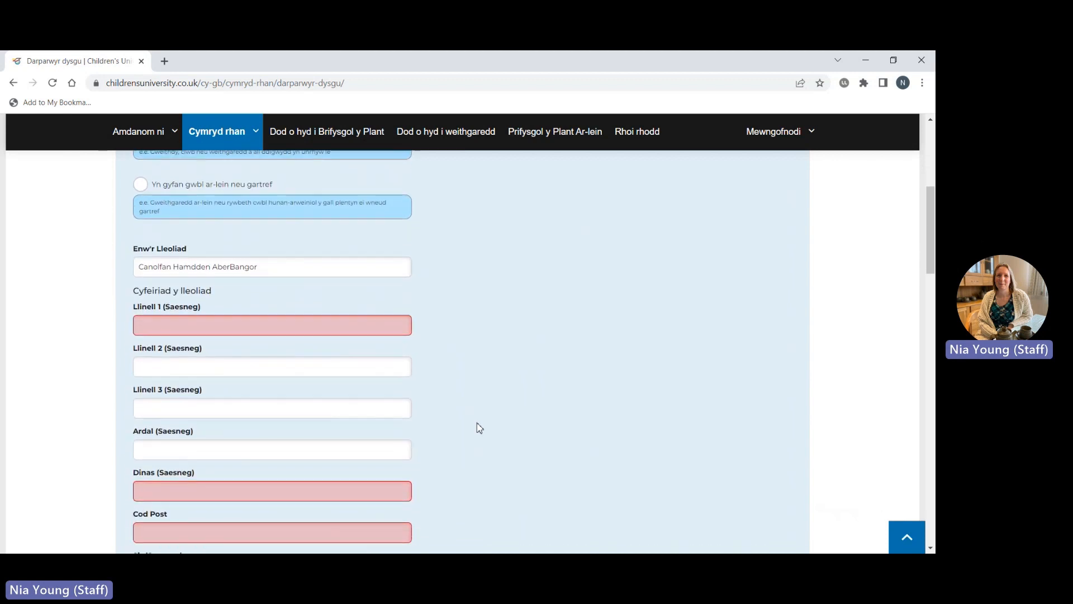
pyautogui.scroll(-1, 479, 427)
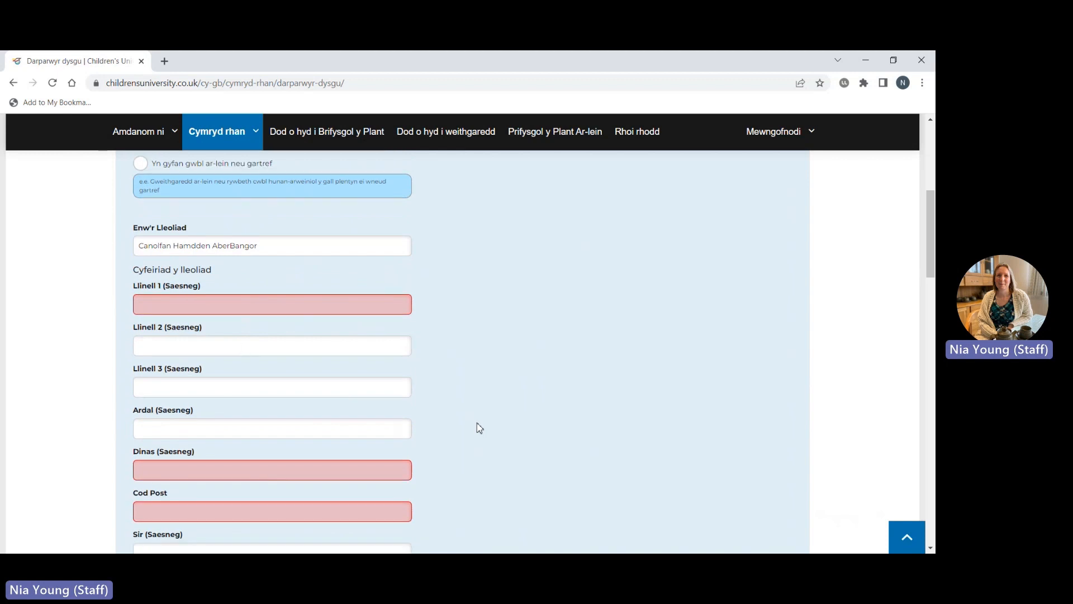
pyautogui.click(206, 307)
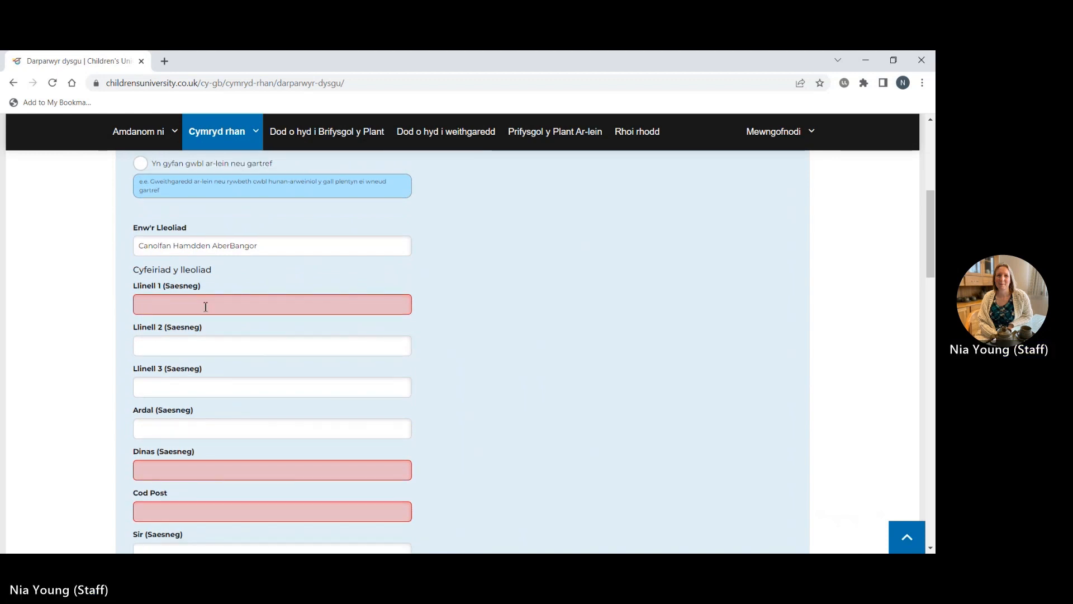
pyautogui.write('Bangor Street')
pyautogui.click(592, 354)
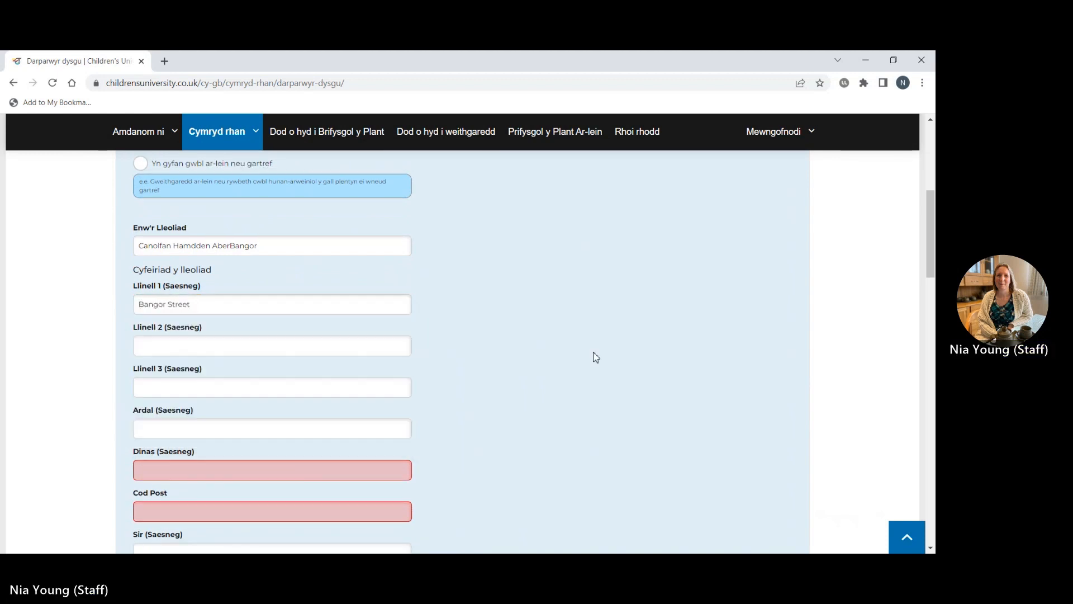
pyautogui.scroll(-2, 591, 354)
pyautogui.click(315, 361)
pyautogui.write('Bangor')
# Enter the venue's postcode in Cod Post and place the cursor in the Disgrifiwch y lleoliad box.
pyautogui.click(308, 401)
pyautogui.write('BB')
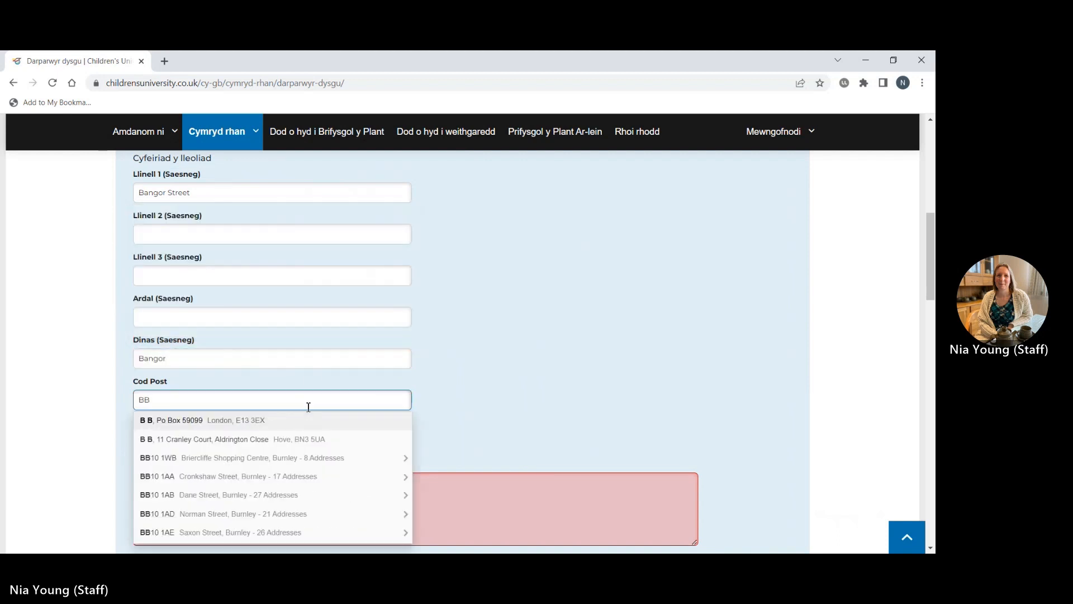
pyautogui.write('11BB')
pyautogui.click(450, 396)
pyautogui.scroll(-2, 451, 396)
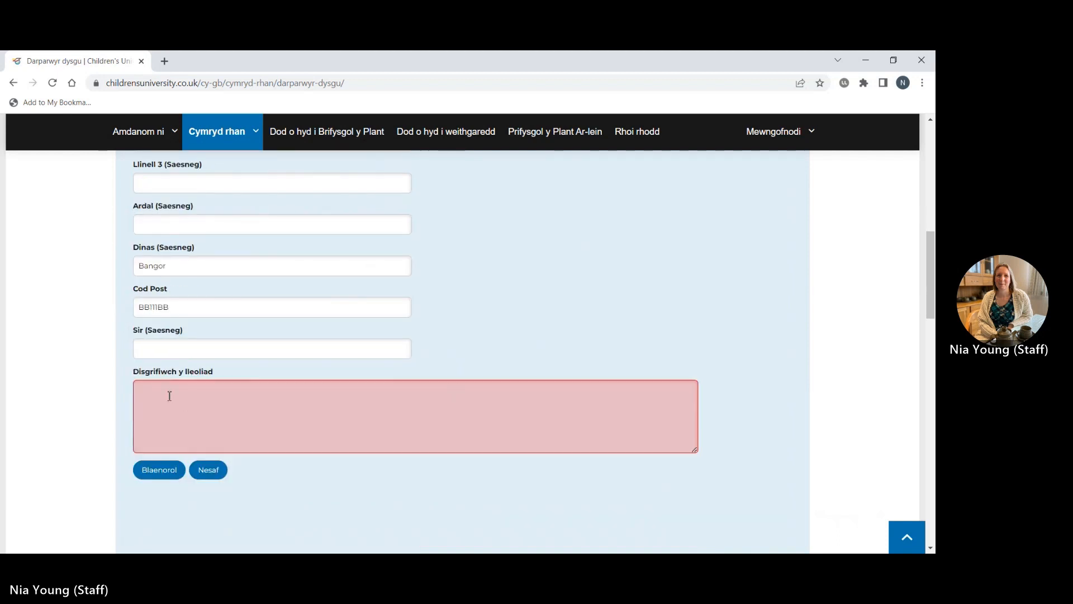
pyautogui.click(169, 396)
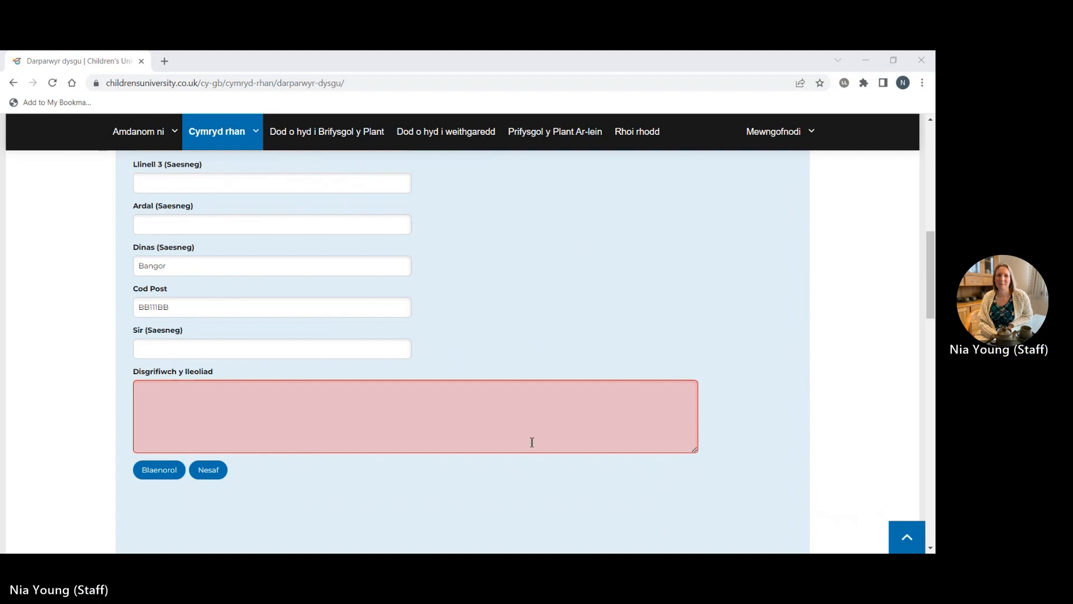
pyautogui.click(276, 406)
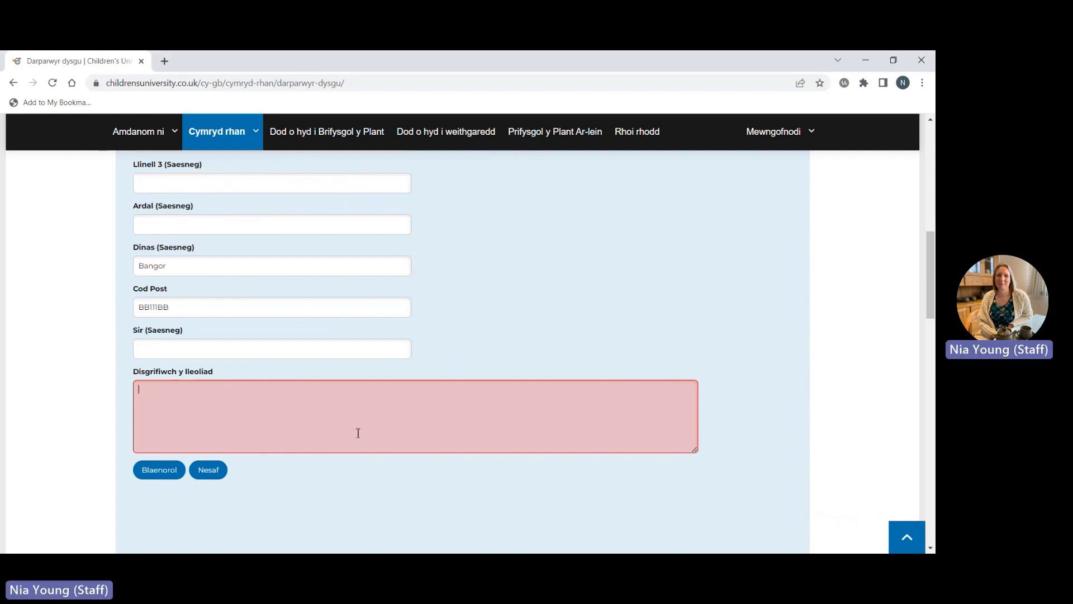
# Paste the Welsh description of the accessible Bangor leisure centre and go on with Nesaf.
pyautogui.write('Rydym wedi ein lleoli yng Nghanolfan Hamdden Bangor, yng nghanol y dre. Rydym yn lleoliad hygyrch, gyda mynediad i gadeiriau olwyn ac ystafell weddi. Mae caffi ar y safle a chyfleusterau newid/toiled. Mae yna hefyd lawer iawn o leoedd parcio ar y safle')
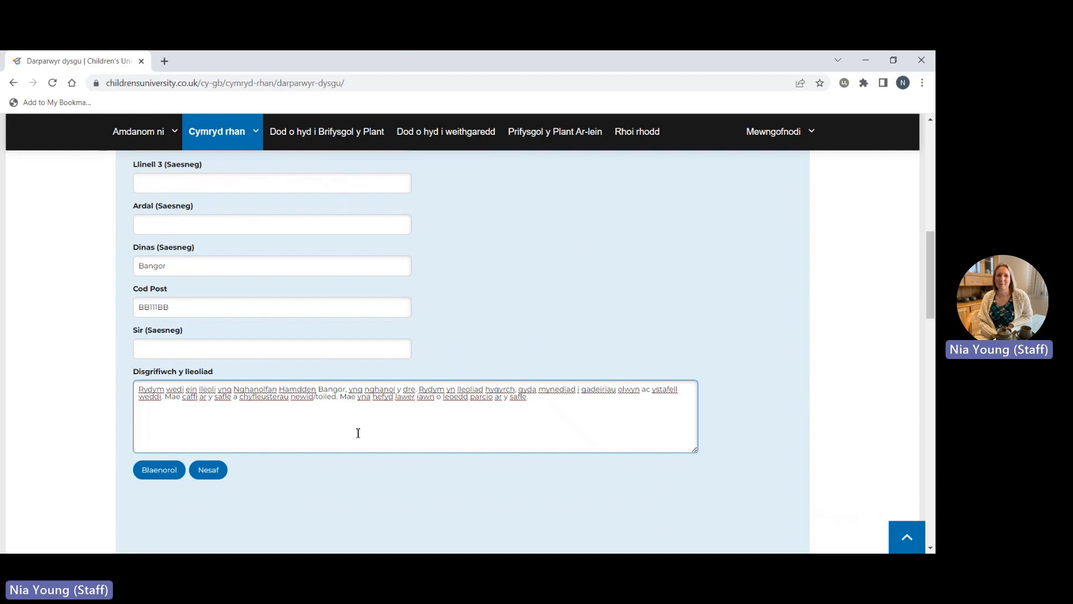
pyautogui.scroll(-2, 358, 433)
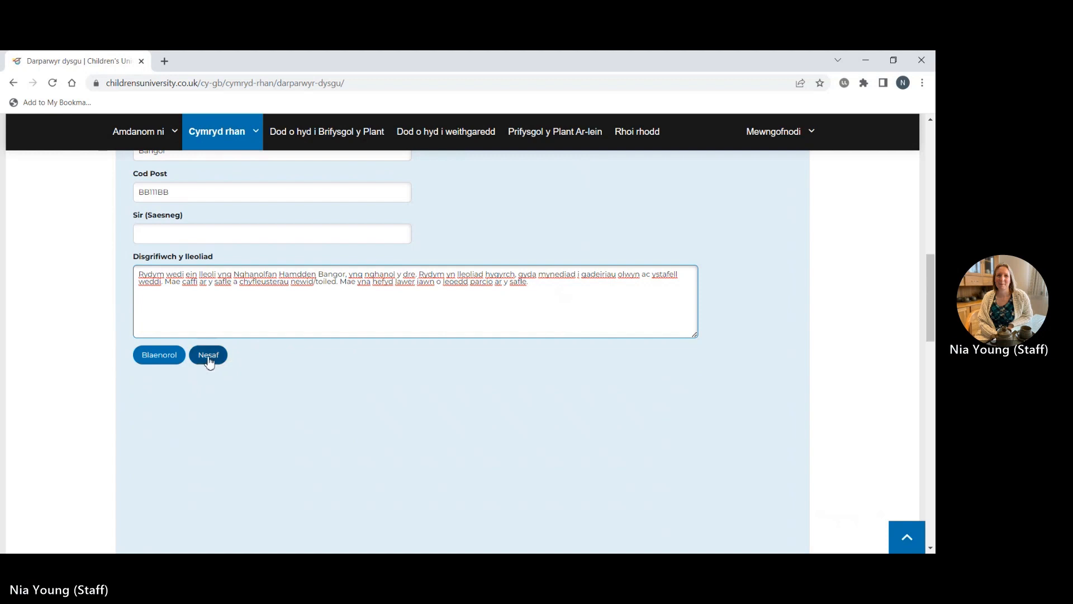
pyautogui.click(208, 359)
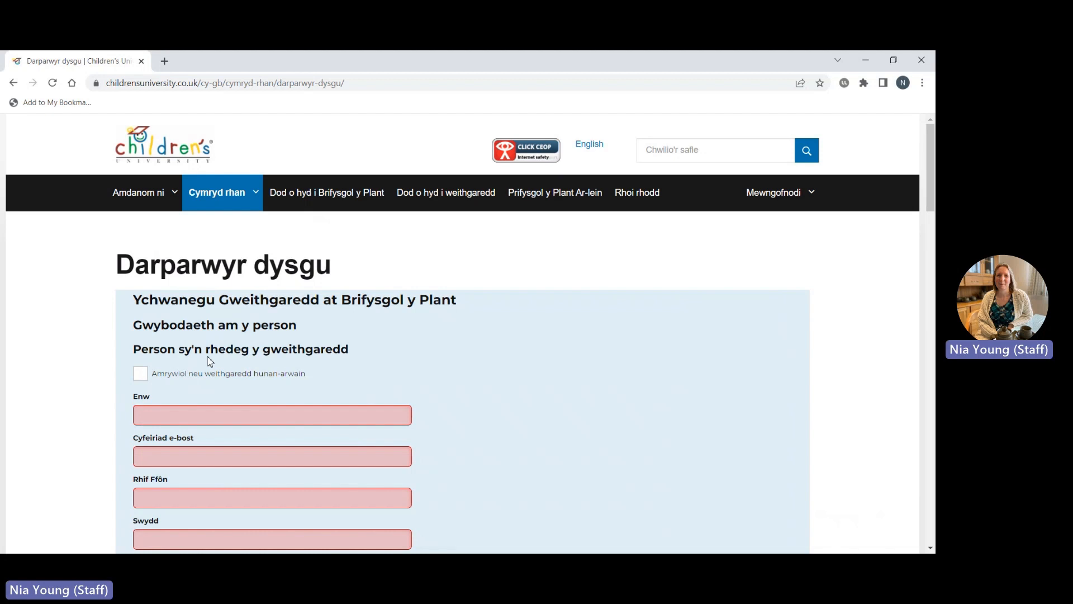
# Leave the self-led option unticked and enter the activity leader's full name and e-mail address.
pyautogui.click(141, 374)
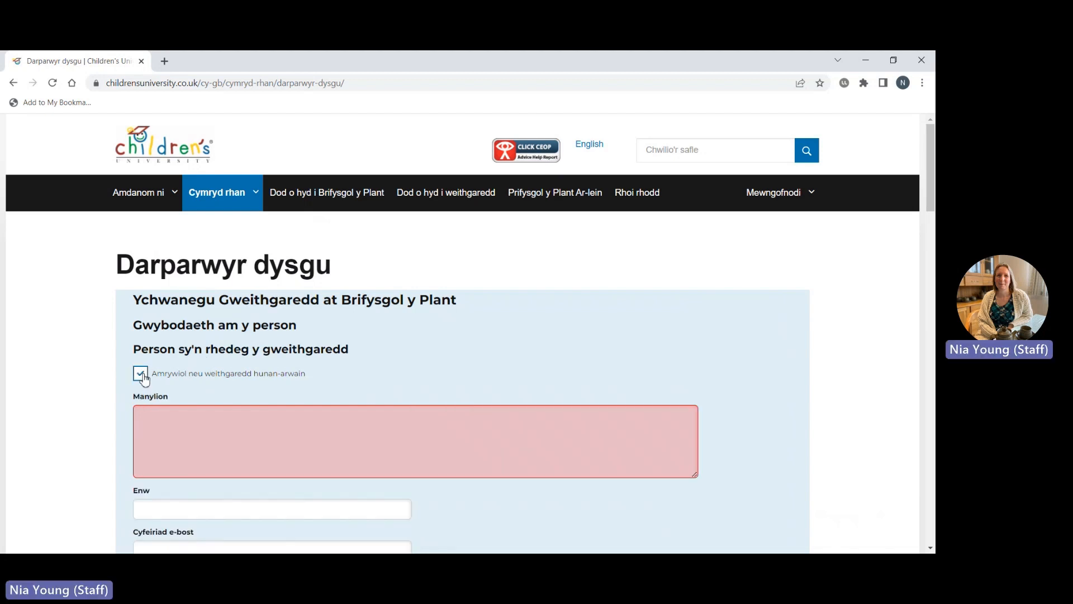
pyautogui.click(141, 375)
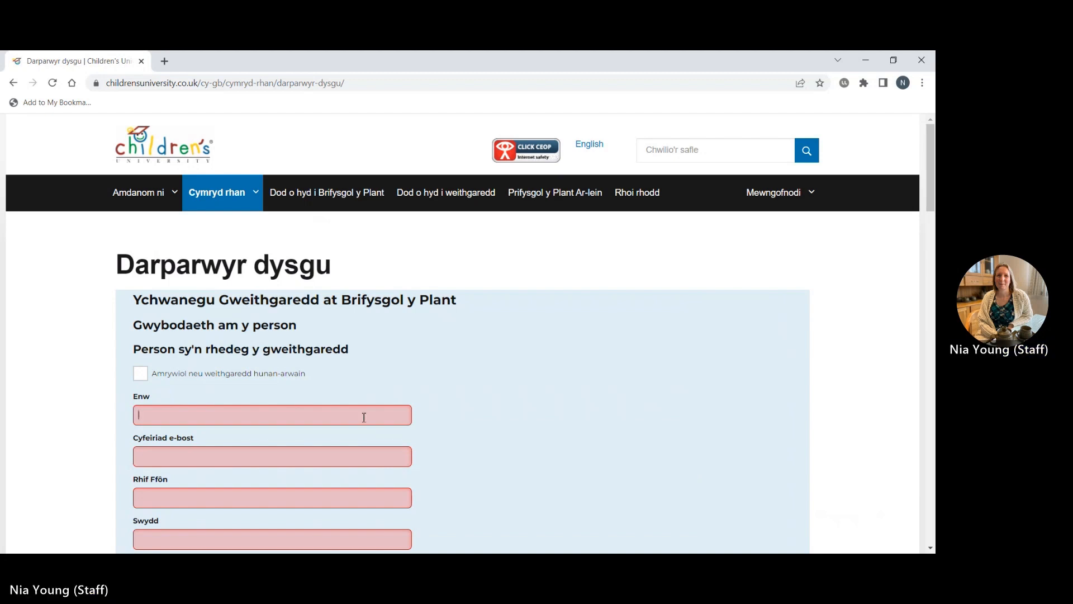
pyautogui.press('Tab')
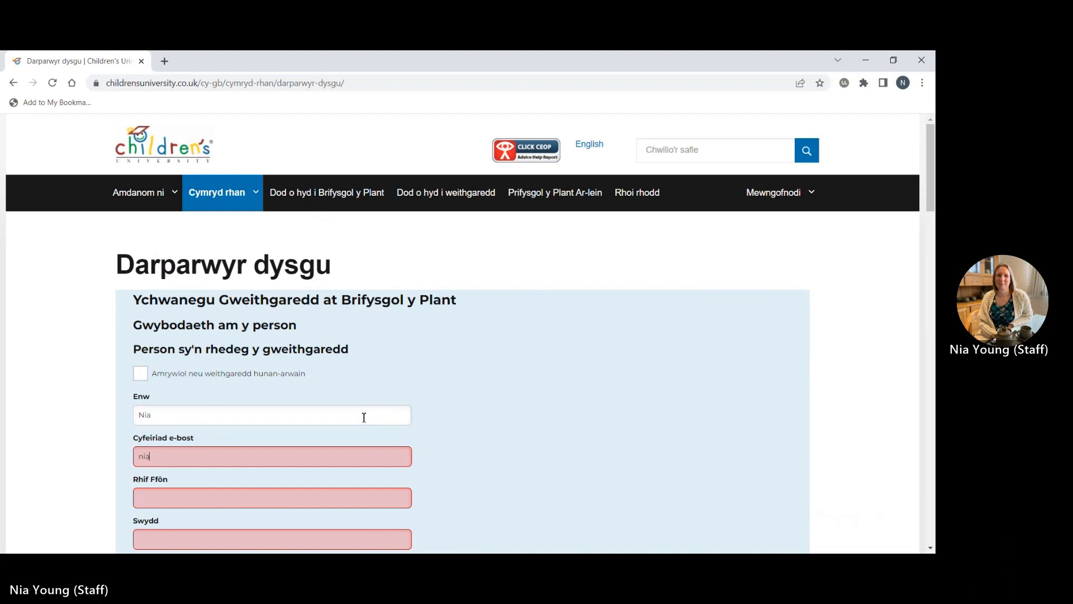
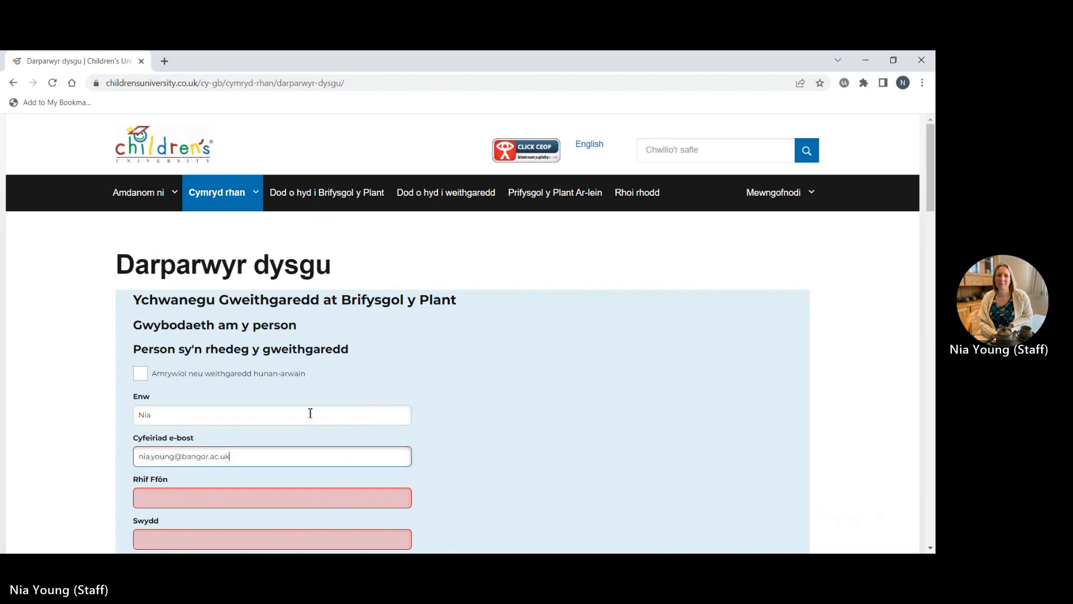
pyautogui.click(311, 414)
# Add the leader's phone number and set the Swydd role to 'Helpwr'.
pyautogui.scroll(-2, 311, 414)
pyautogui.click(295, 383)
pyautogui.write('00000033333')
pyautogui.click(291, 431)
pyautogui.write('Helpwr')
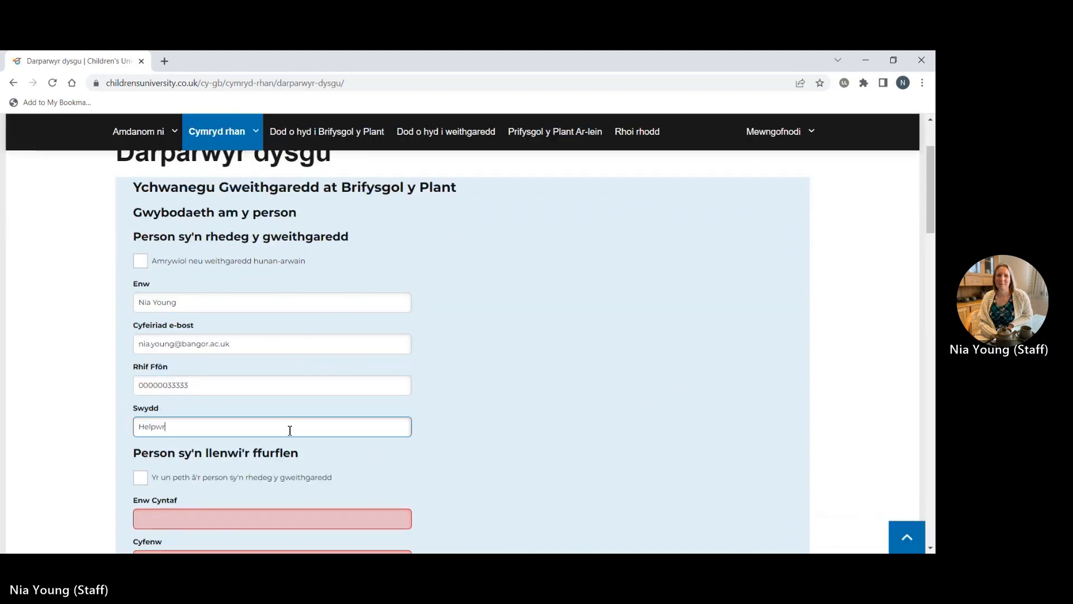
pyautogui.scroll(-3, 290, 430)
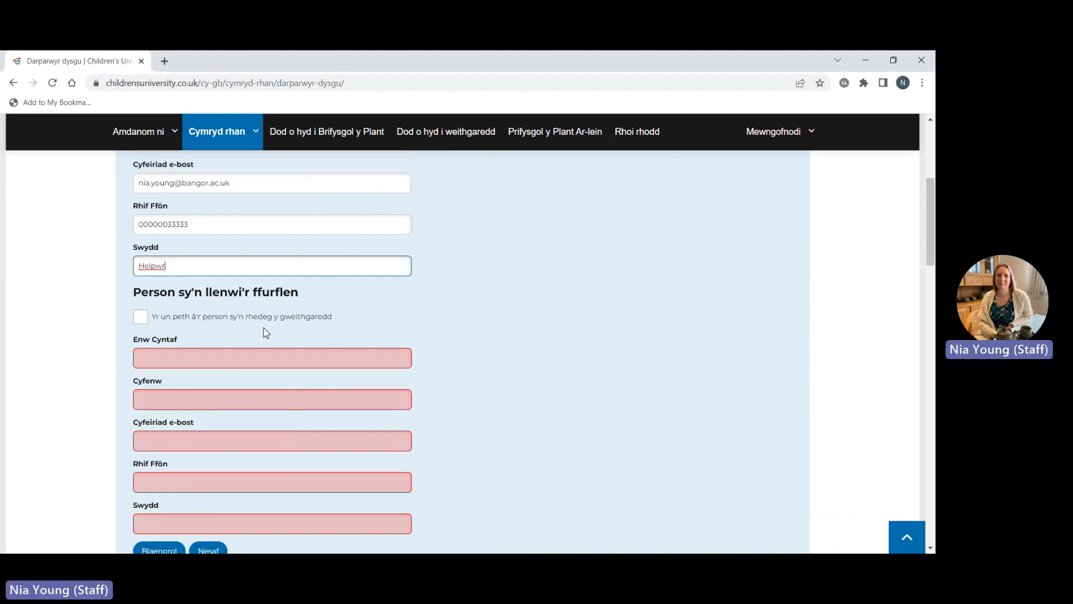
# Mark the form-filler as the same person and enter their first name and surname.
pyautogui.click(141, 319)
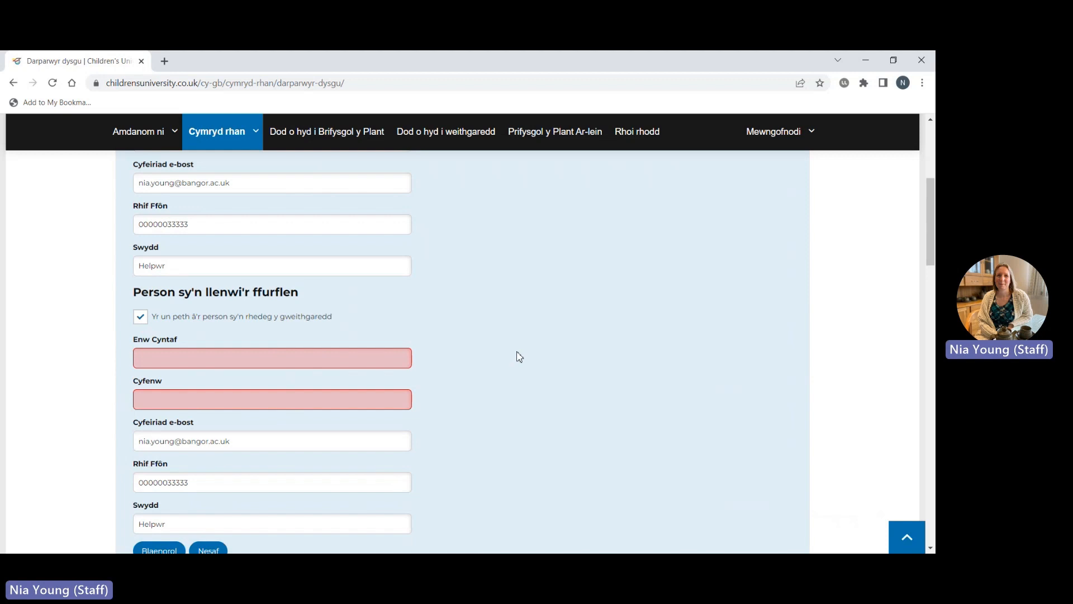
pyautogui.click(257, 363)
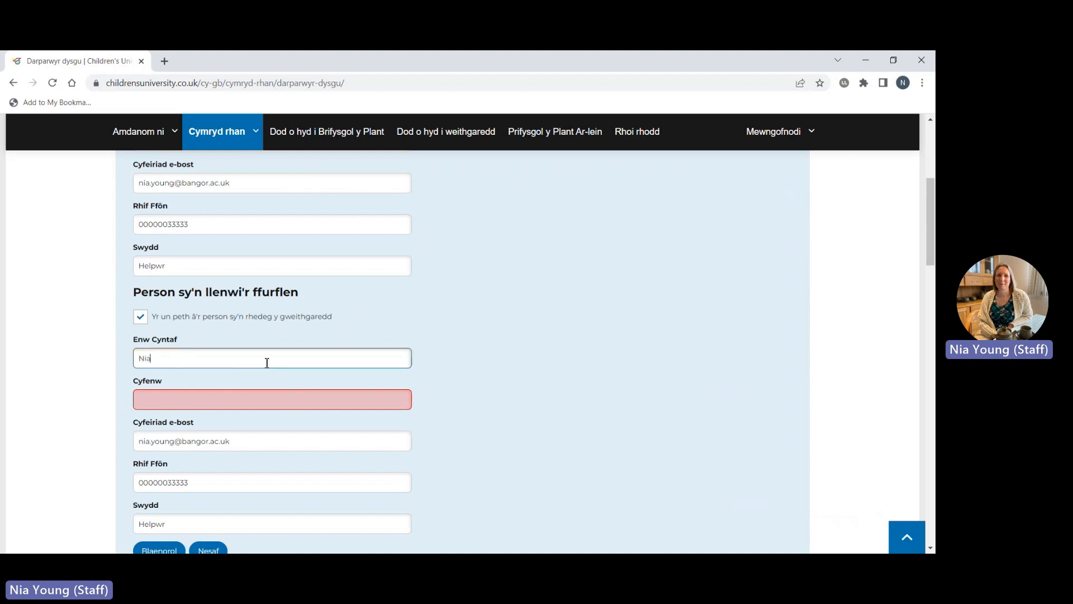
pyautogui.press('Tab')
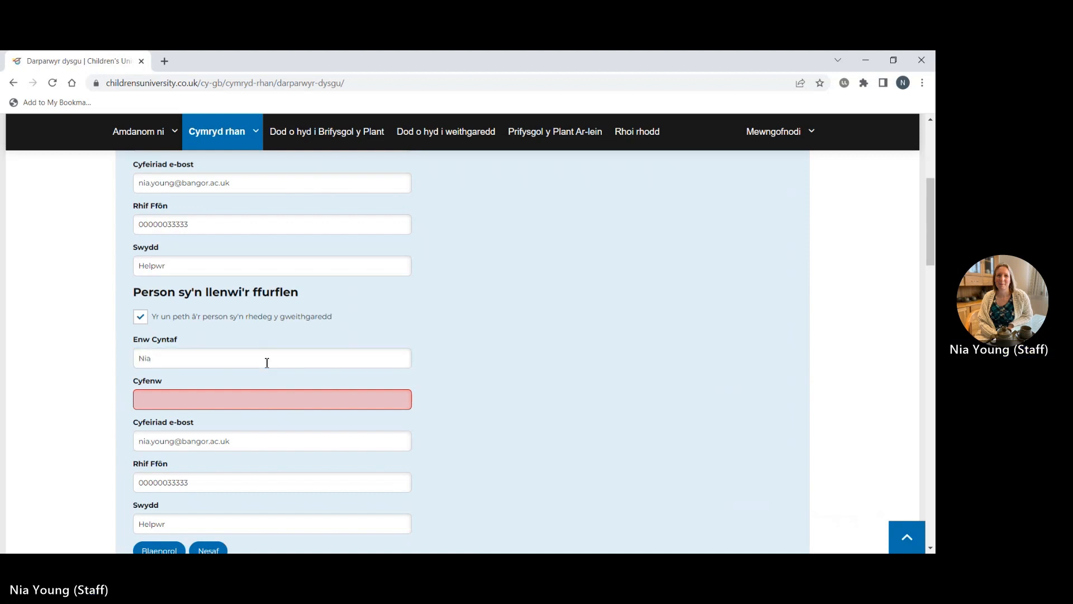
pyautogui.scroll(3, 267, 363)
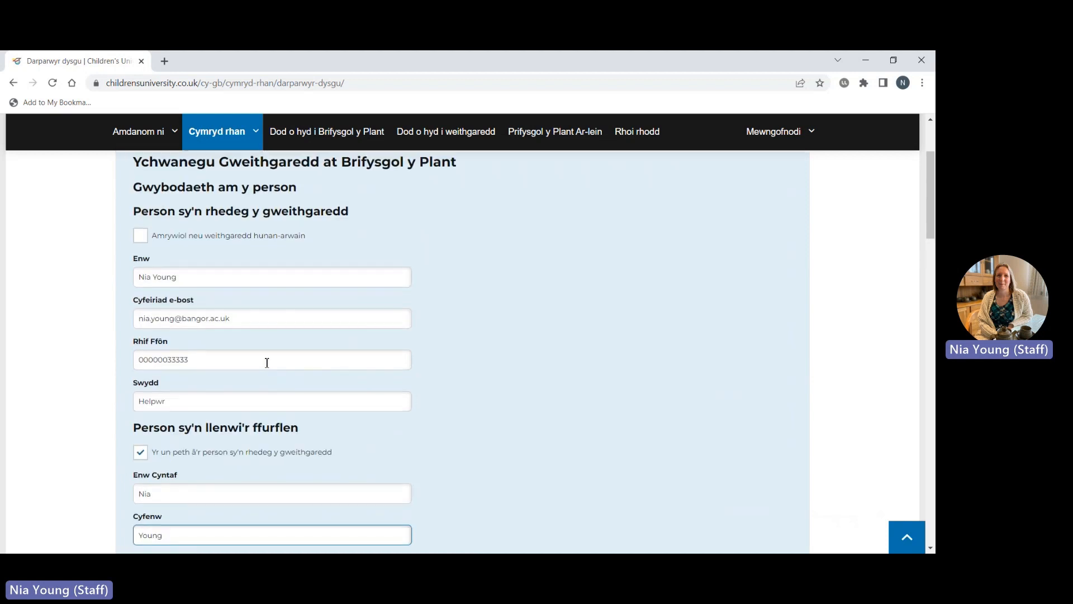
pyautogui.scroll(-3, 267, 363)
pyautogui.scroll(-1, 267, 363)
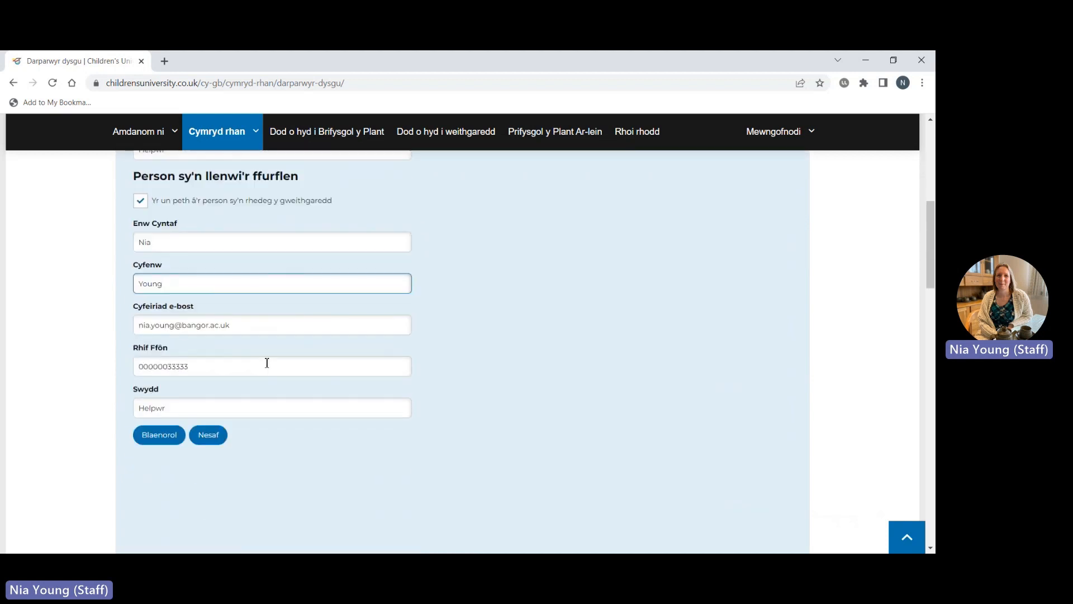
pyautogui.scroll(-1, 266, 416)
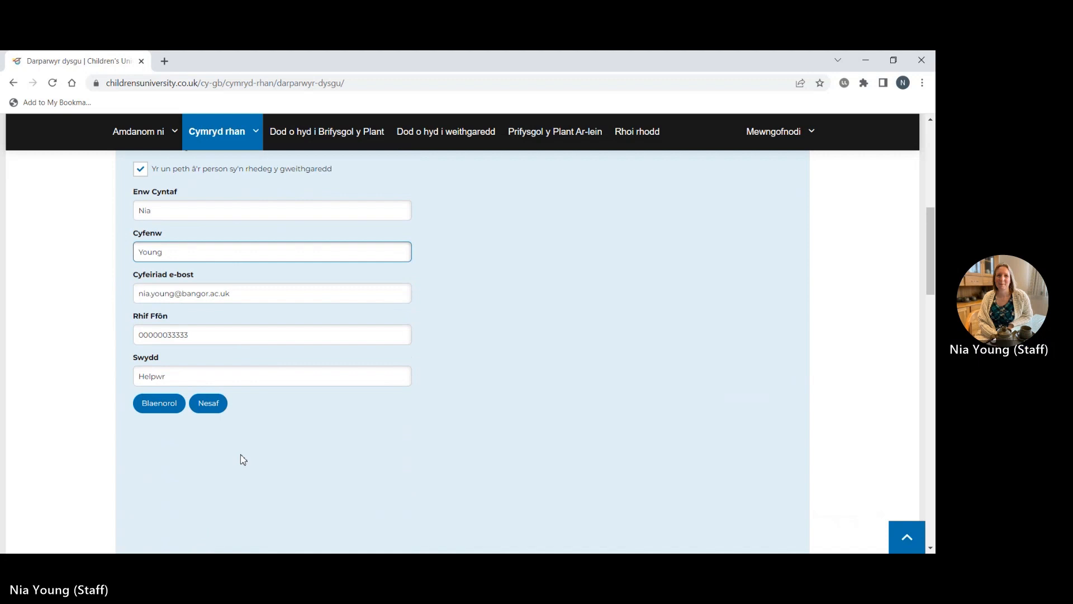
# Go on to the declarations step and tick all eight declaration checkboxes, including public publication and authority.
pyautogui.click(210, 403)
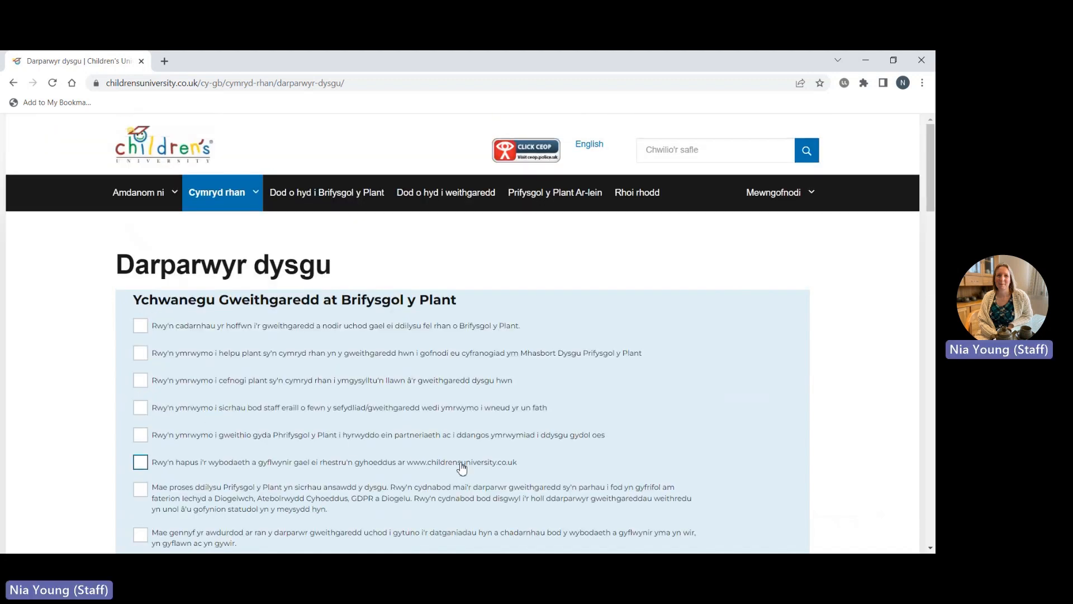
pyautogui.scroll(-1, 462, 468)
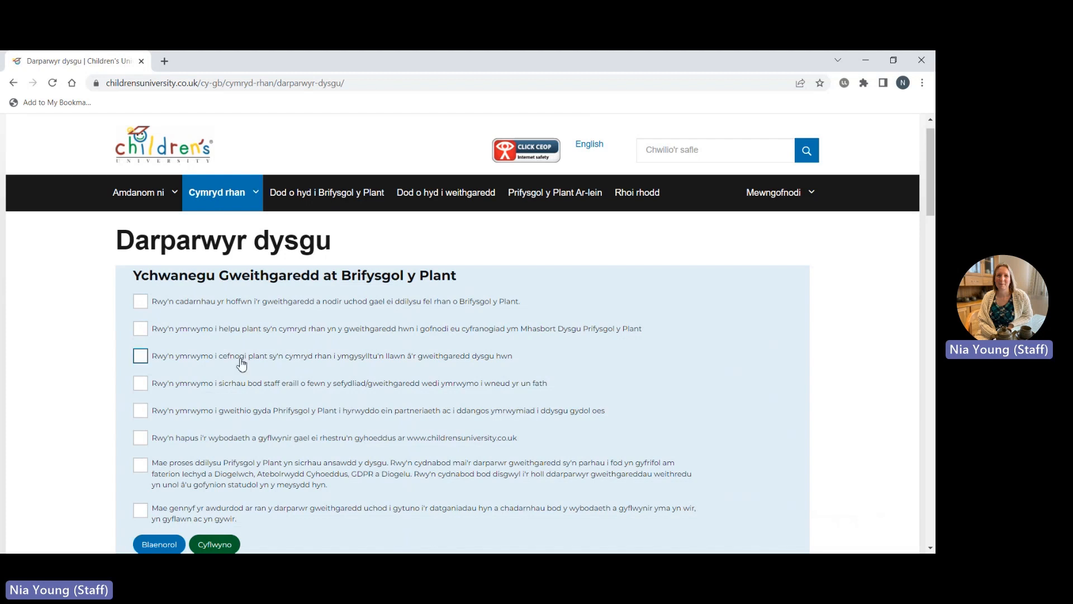
pyautogui.click(147, 304)
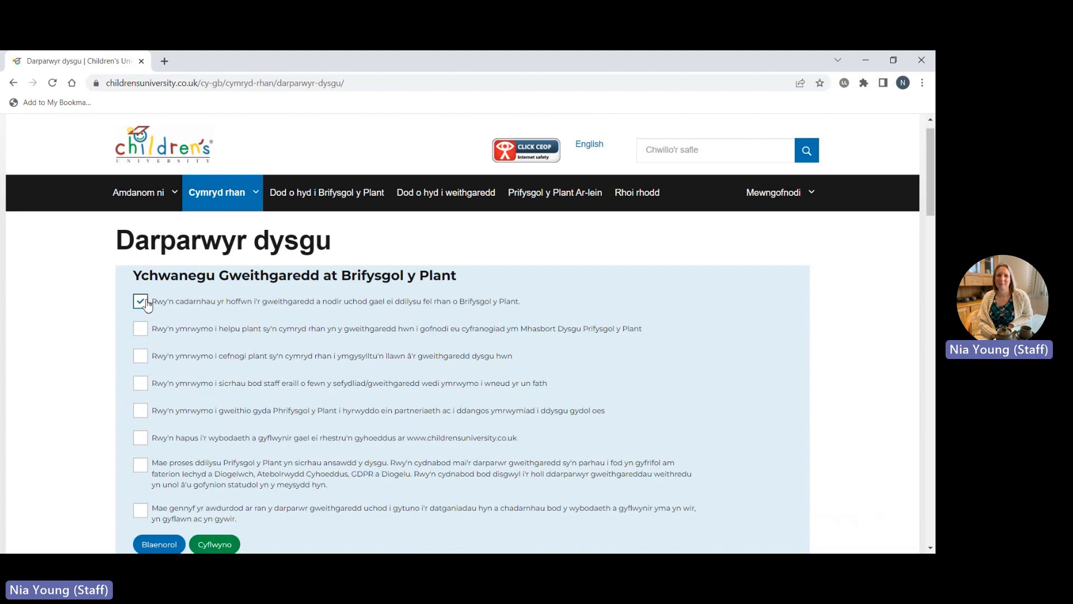
pyautogui.click(143, 361)
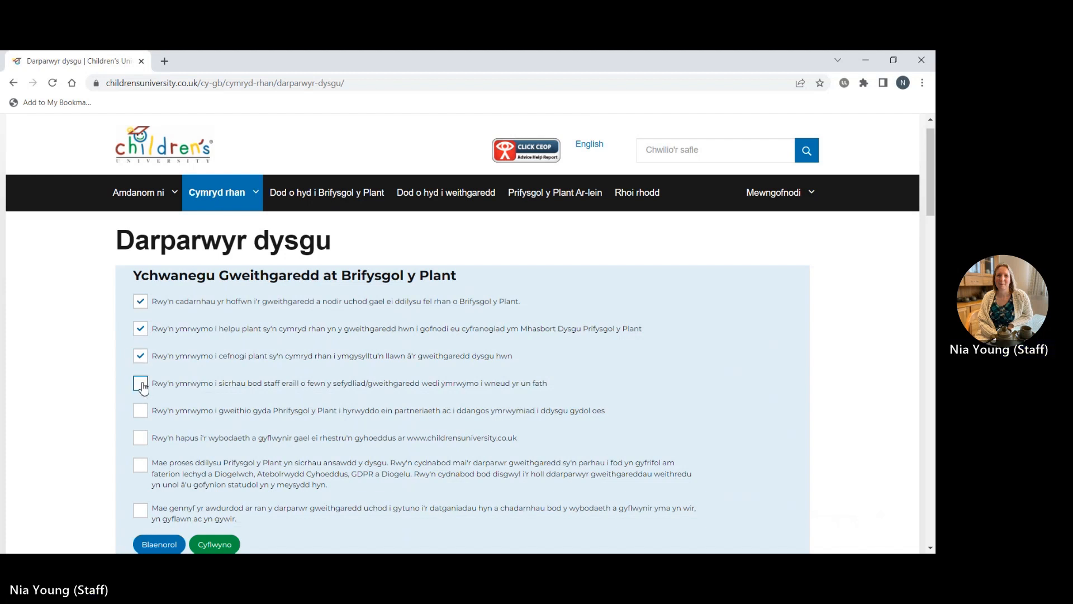
pyautogui.click(142, 384)
pyautogui.click(142, 413)
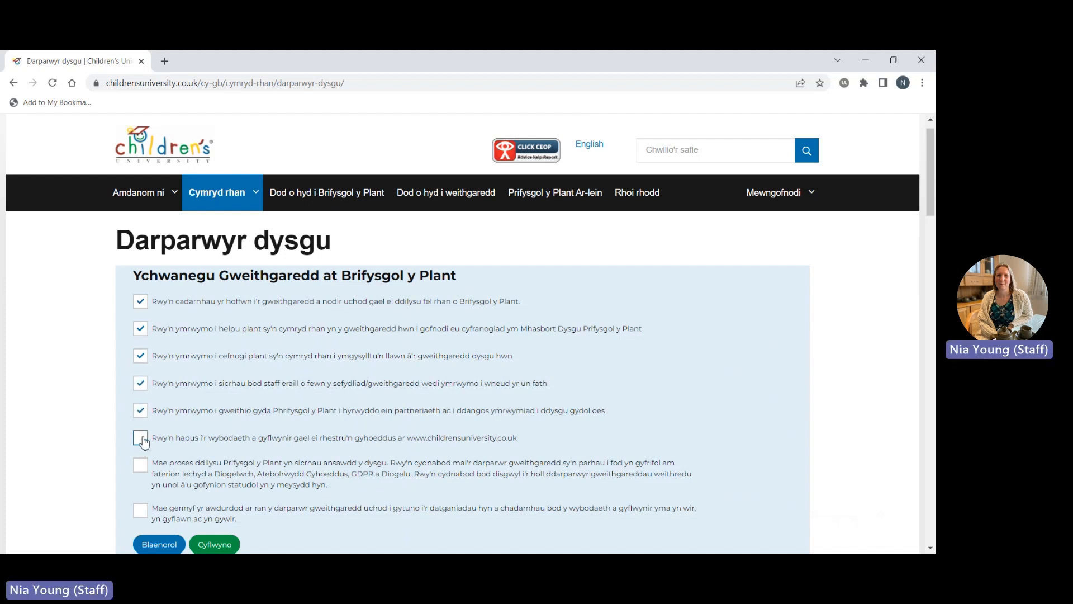
pyautogui.click(141, 438)
pyautogui.click(140, 470)
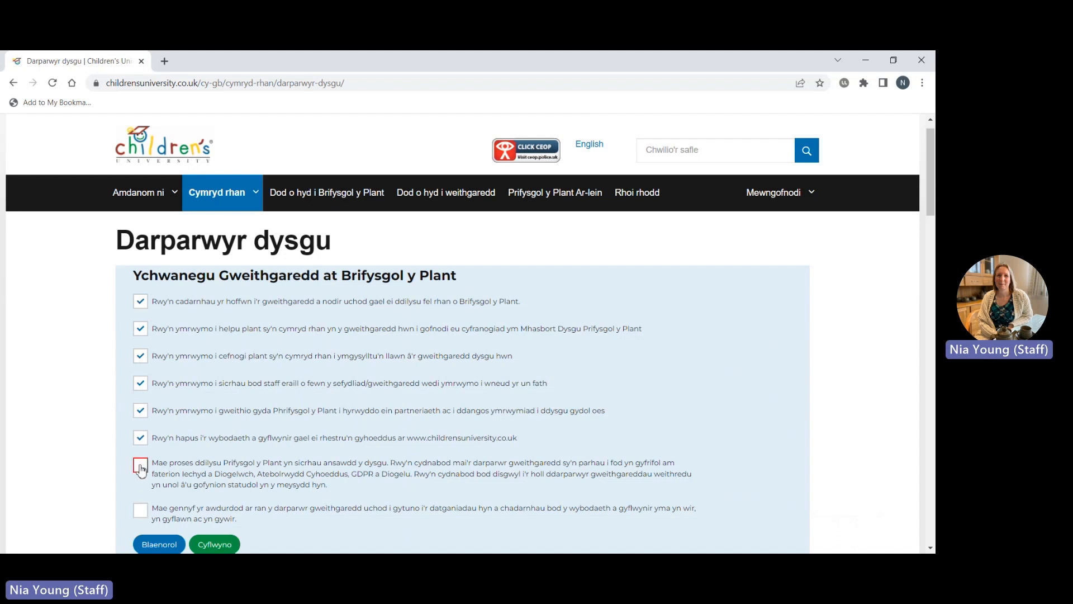
pyautogui.click(140, 511)
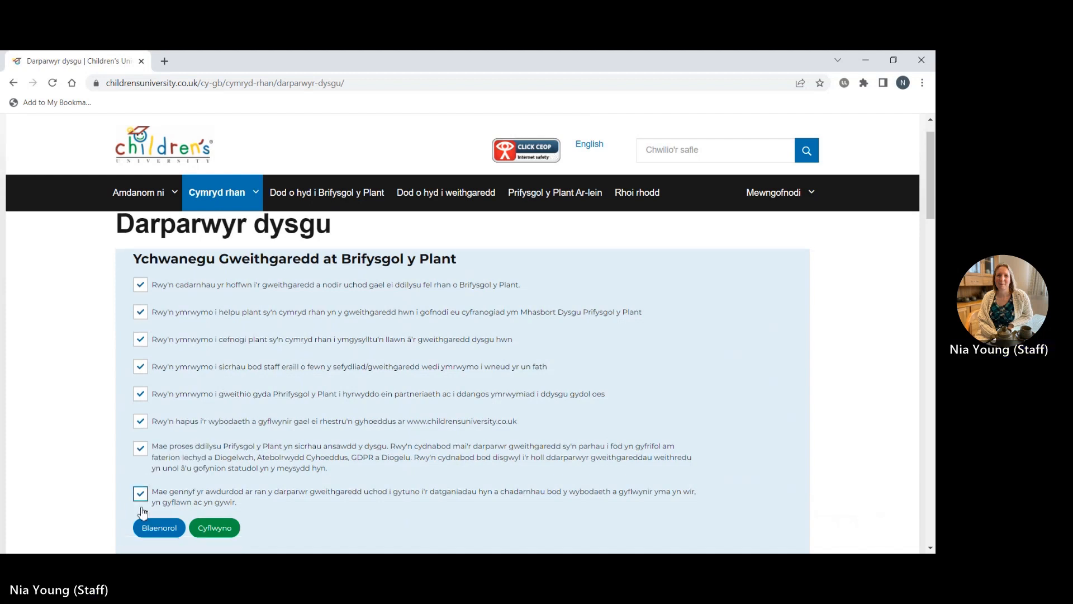
pyautogui.scroll(-2, 143, 512)
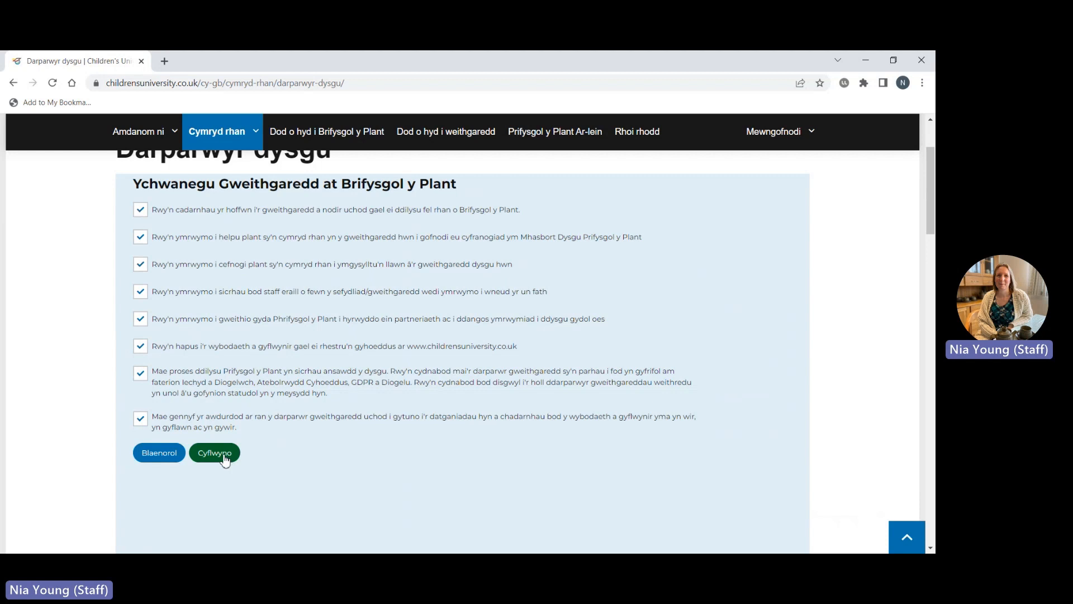
# Submit the completed Welsh activity form with the green Cyflwyno button.
pyautogui.click(225, 460)
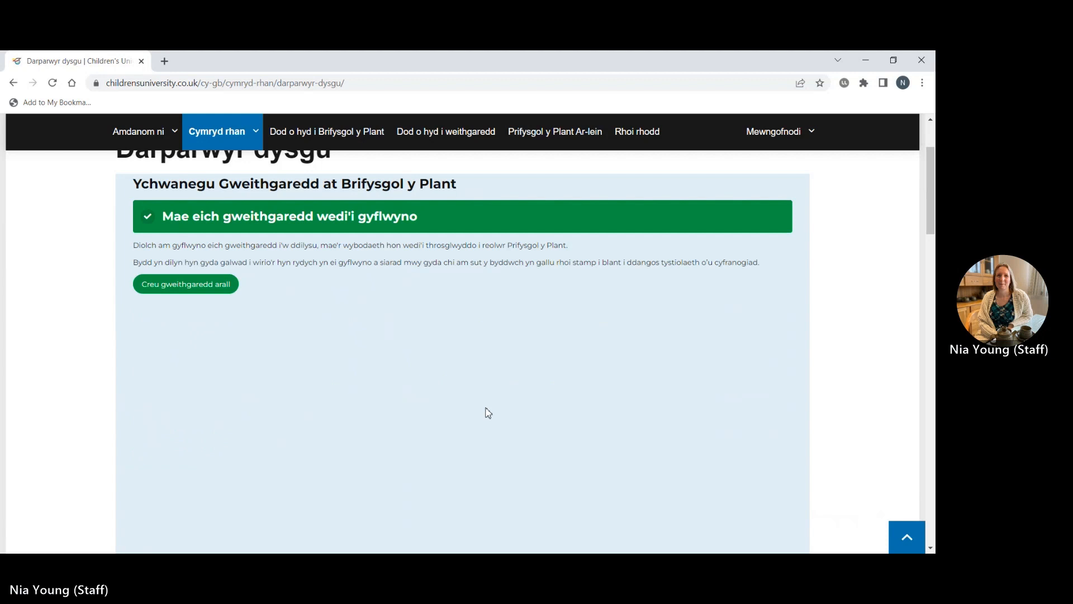